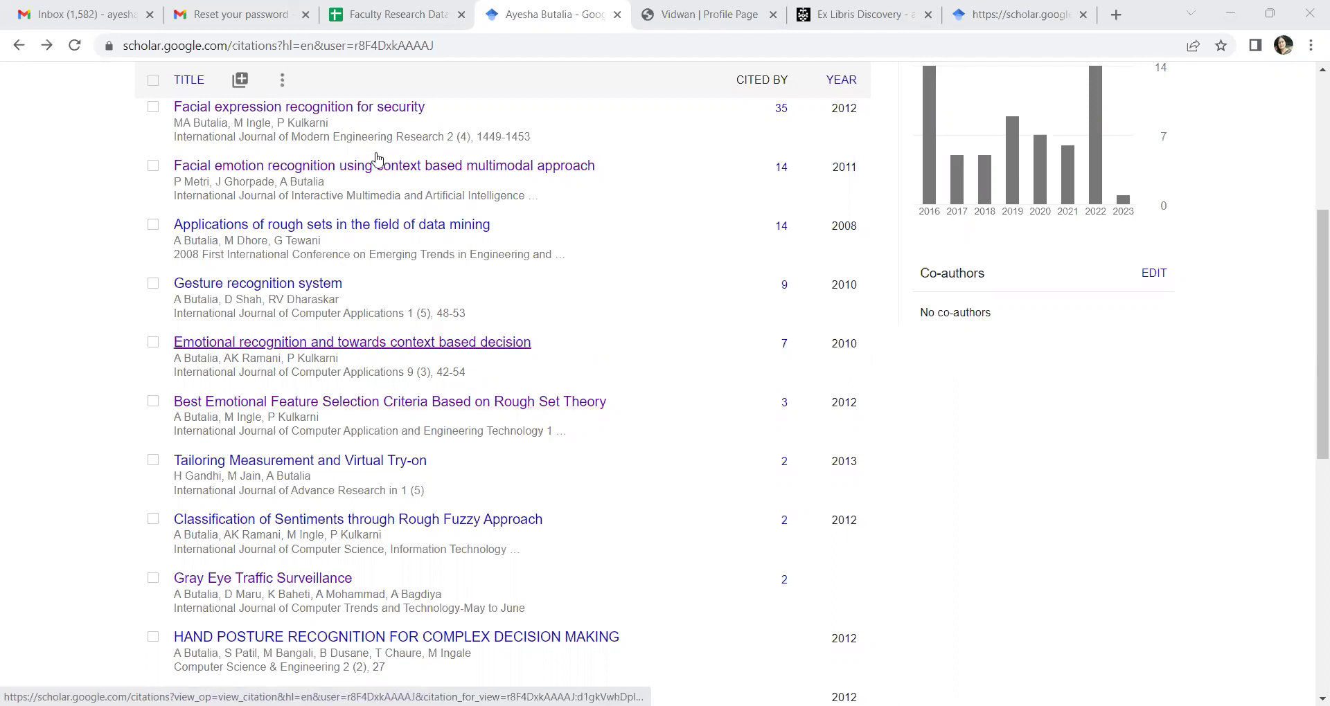
Step: Switch to the Vidwan profile page and examine its profile progress and academic identity IDs
left_click(691, 18)
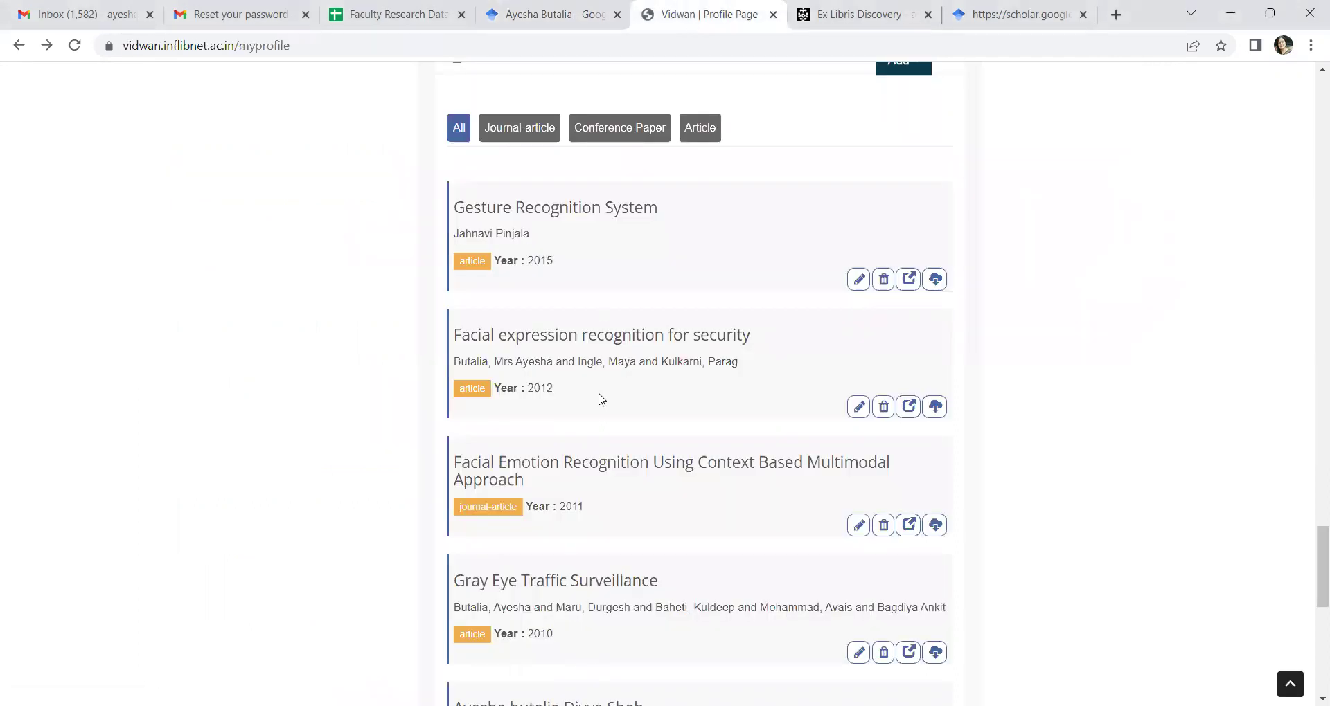
scroll(598, 400, "up", 15)
scroll(598, 400, "up", 15)
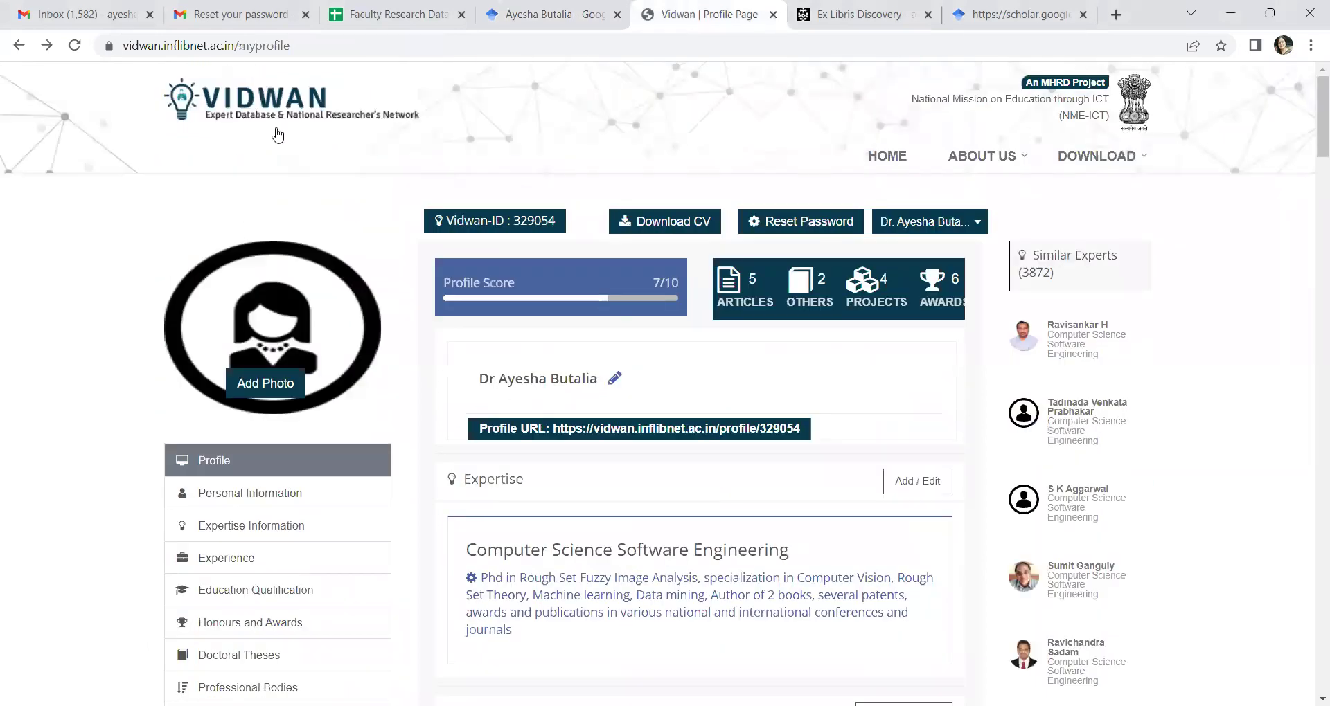
scroll(277, 510, "down", 10)
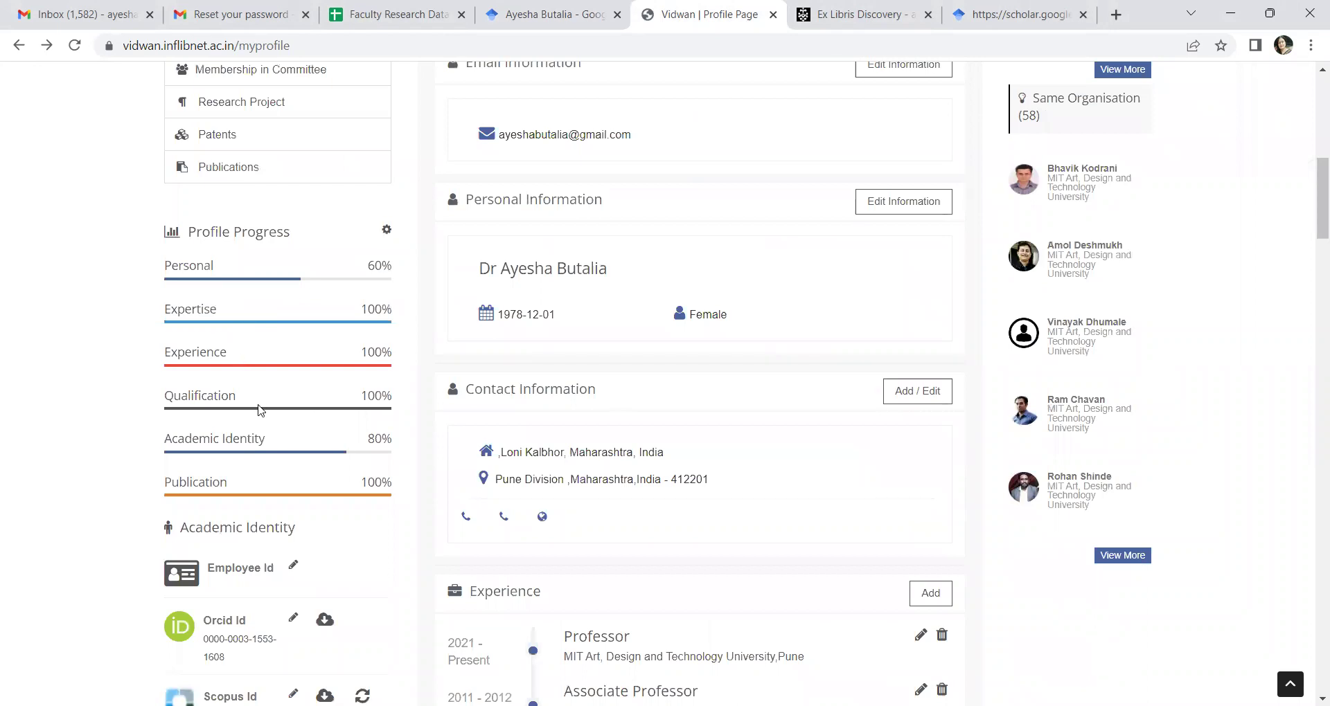
scroll(291, 465, "down", 1)
scroll(294, 470, "down", 2)
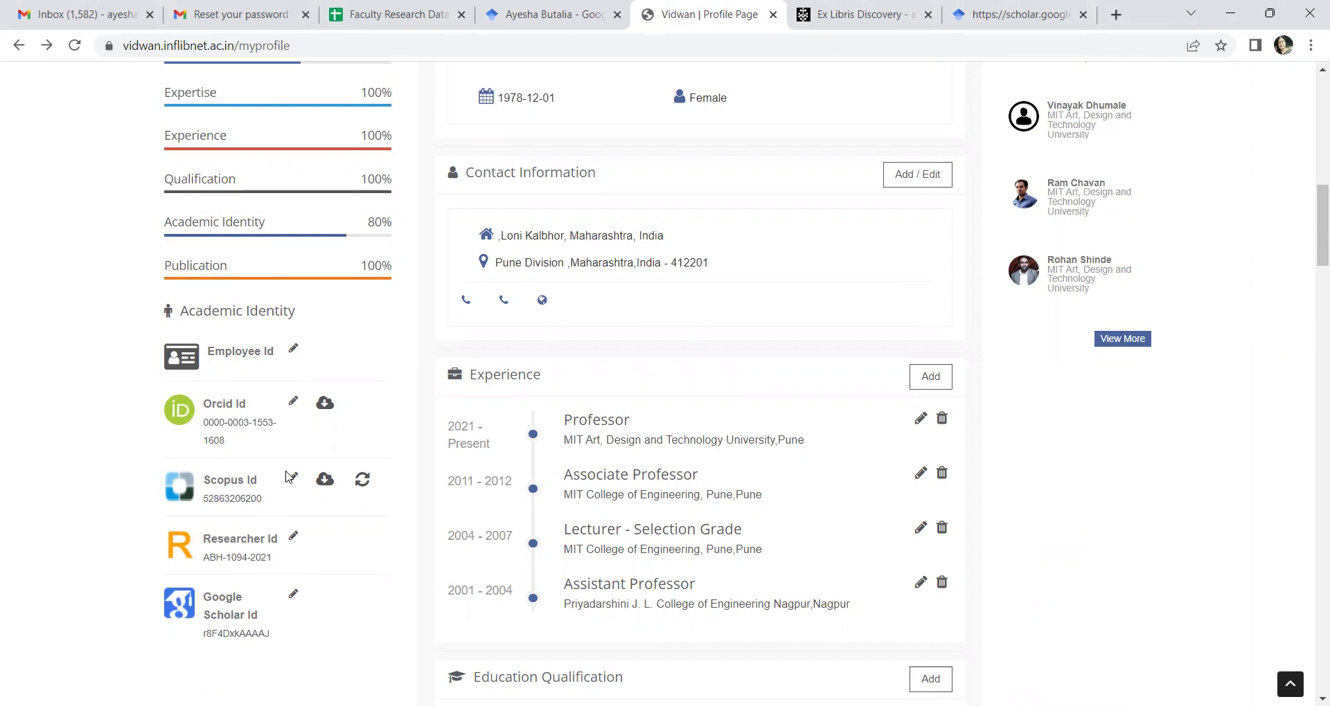
scroll(290, 477, "down", 10)
scroll(288, 475, "up", 15)
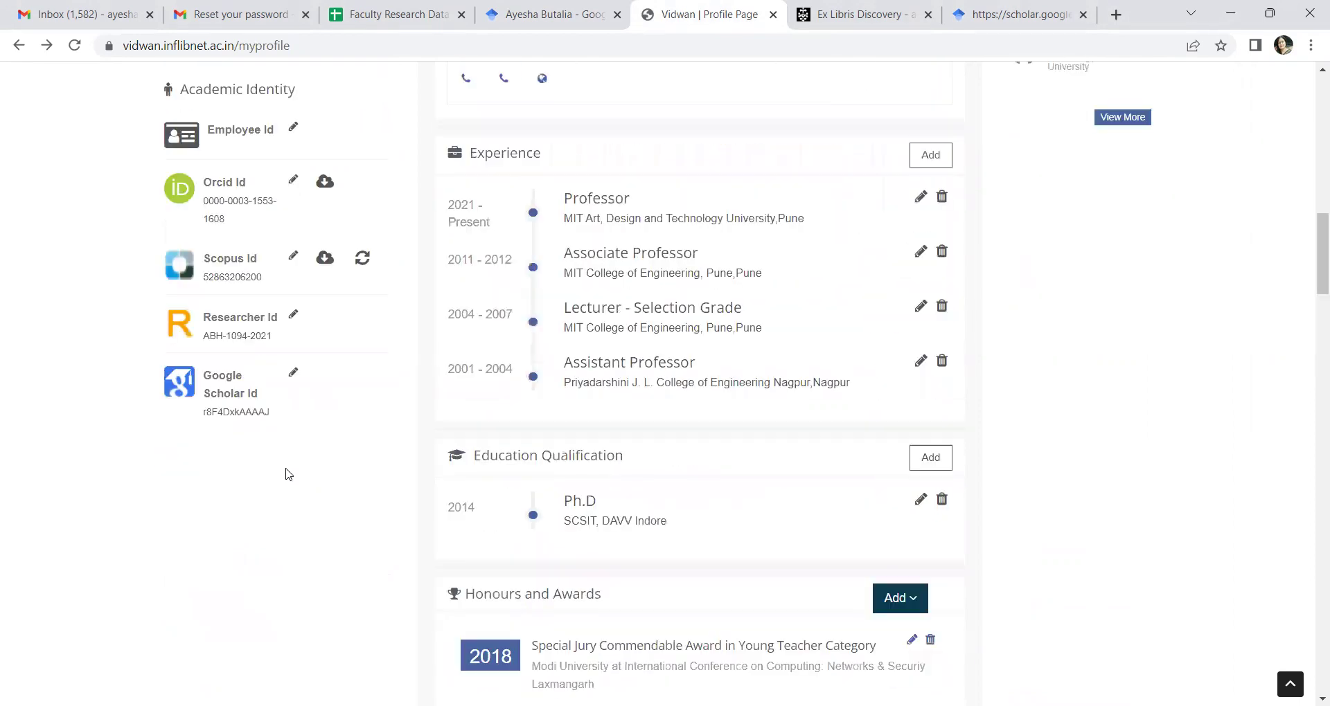
scroll(288, 449, "down", 9)
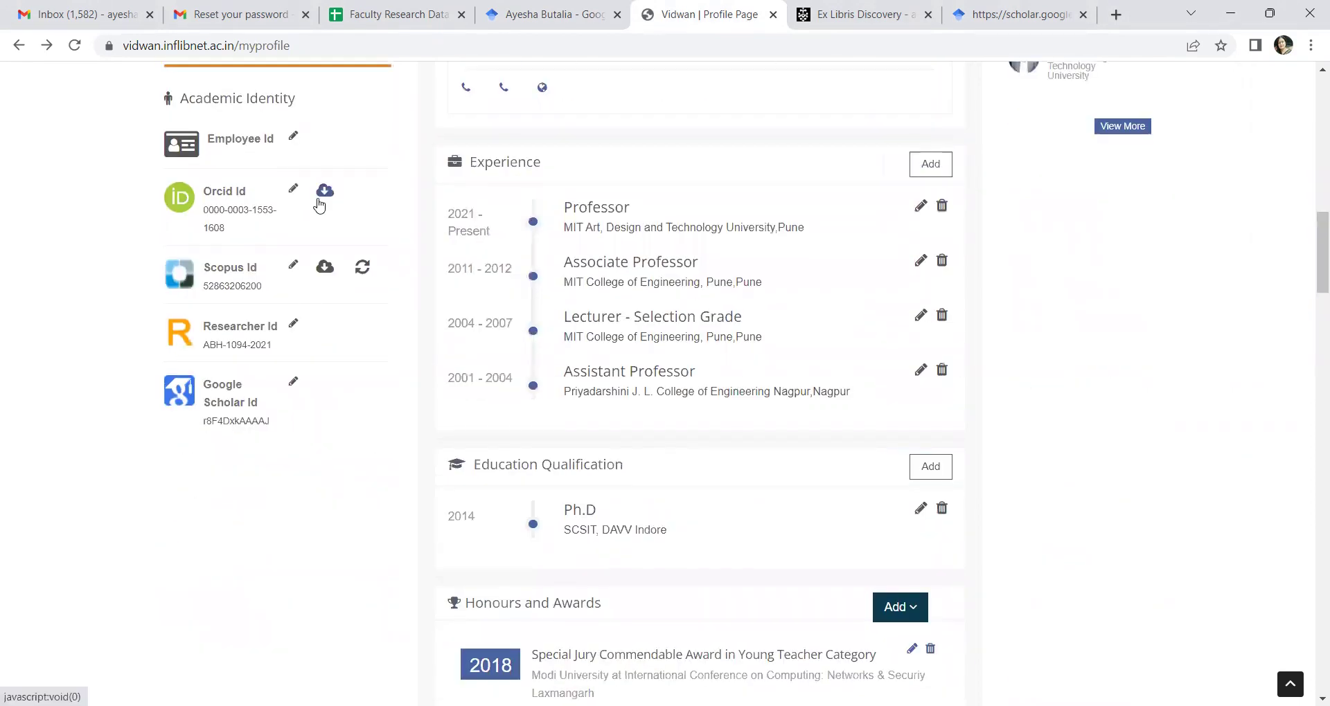
Step: Look through the patents and the publications listed on the Vidwan profile
scroll(754, 607, "down", 20)
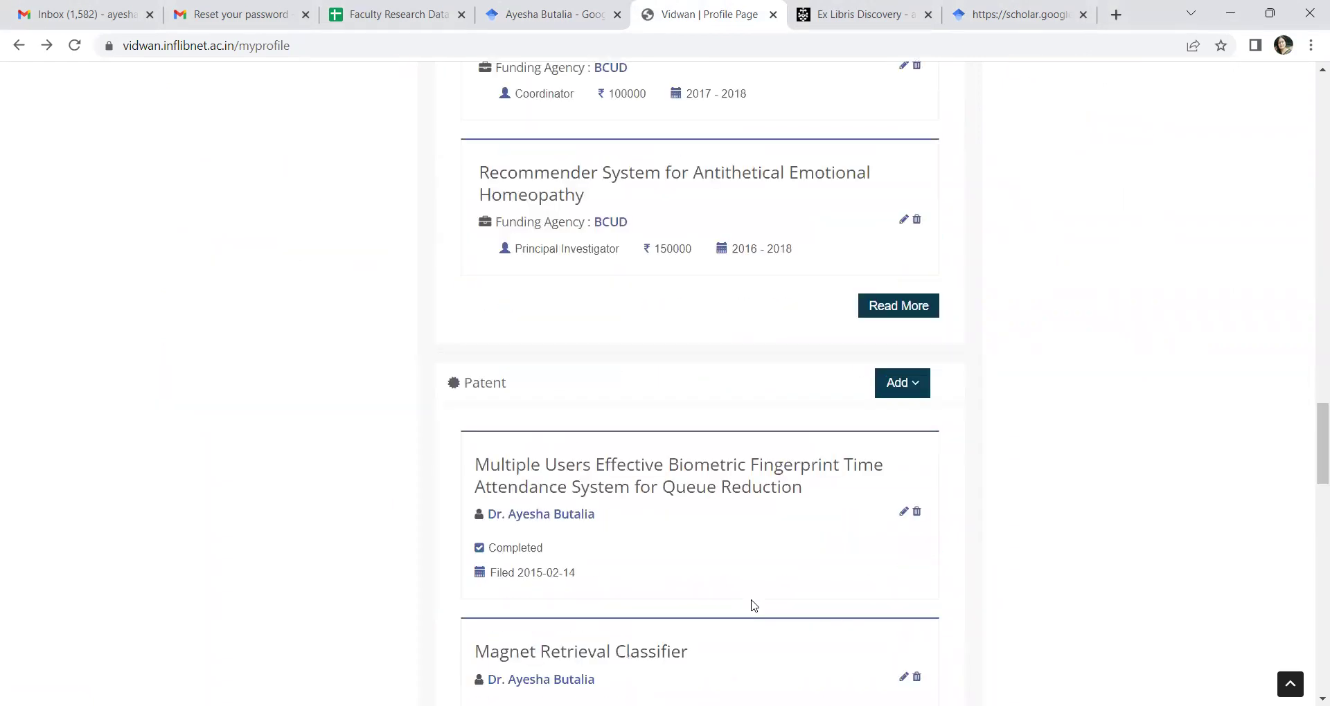
scroll(755, 606, "down", 10)
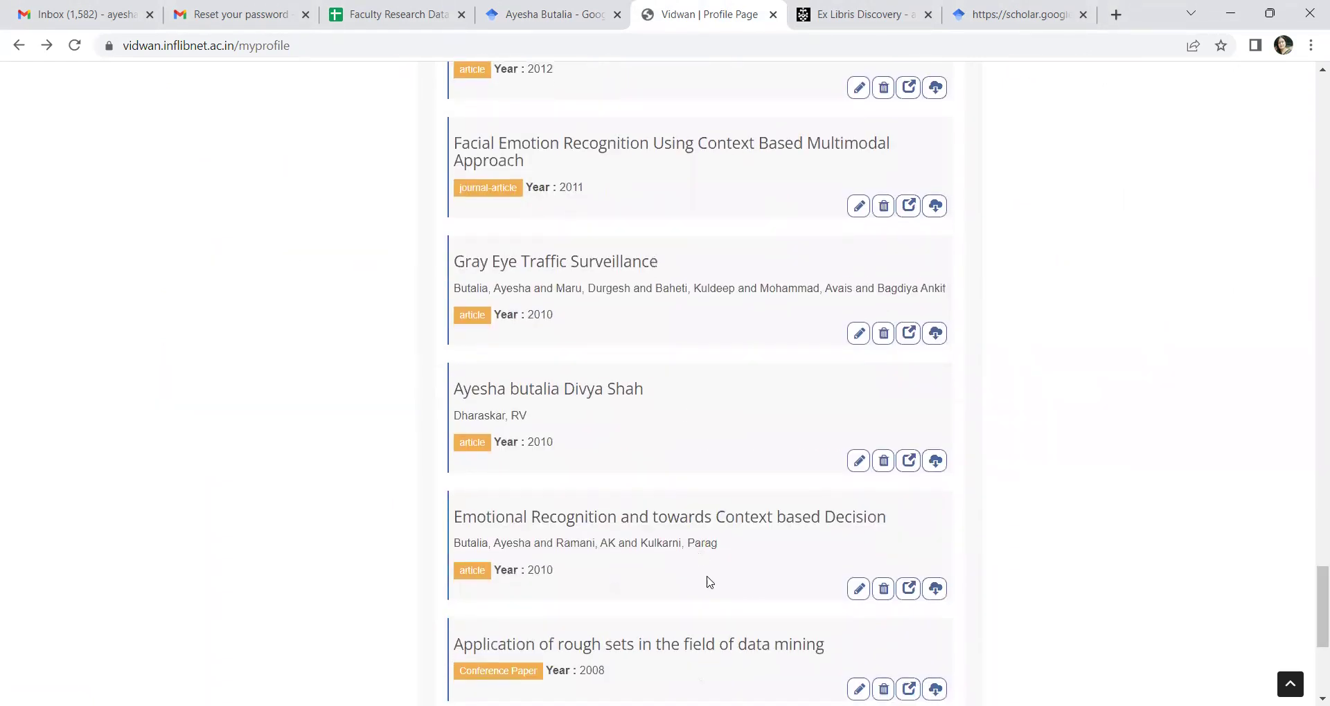
scroll(707, 579, "down", 5)
scroll(706, 576, "up", 6)
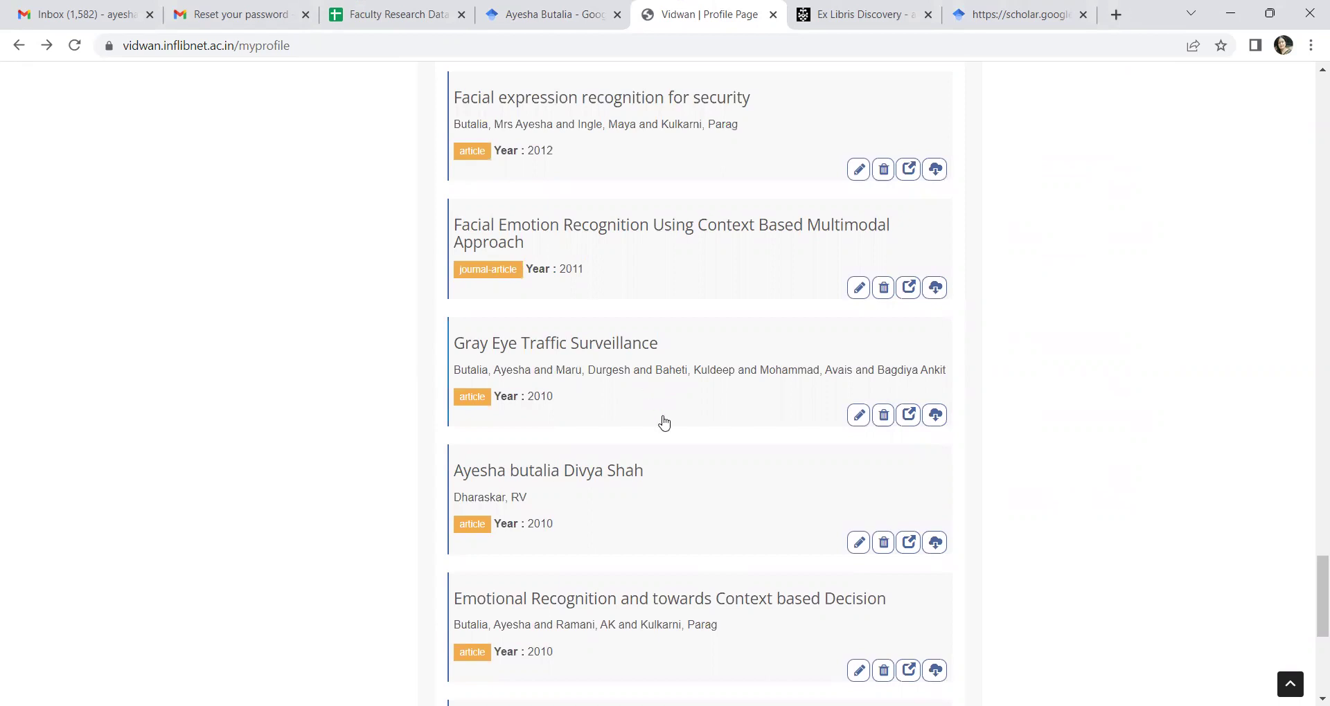
scroll(751, 497, "up", 6)
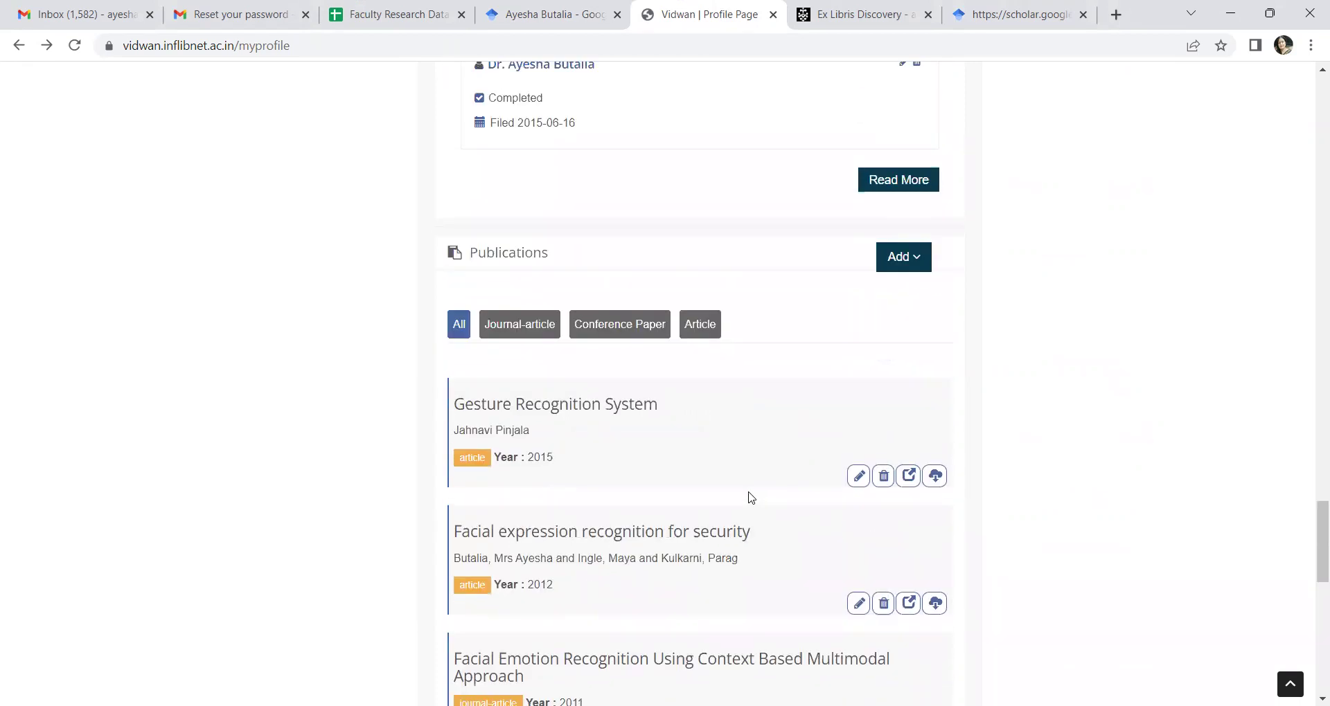
Step: Go from the open BibTeX citation of "Facial expression recognition for security" back to the author's Google Scholar article list
left_click(848, 19)
left_click(981, 20)
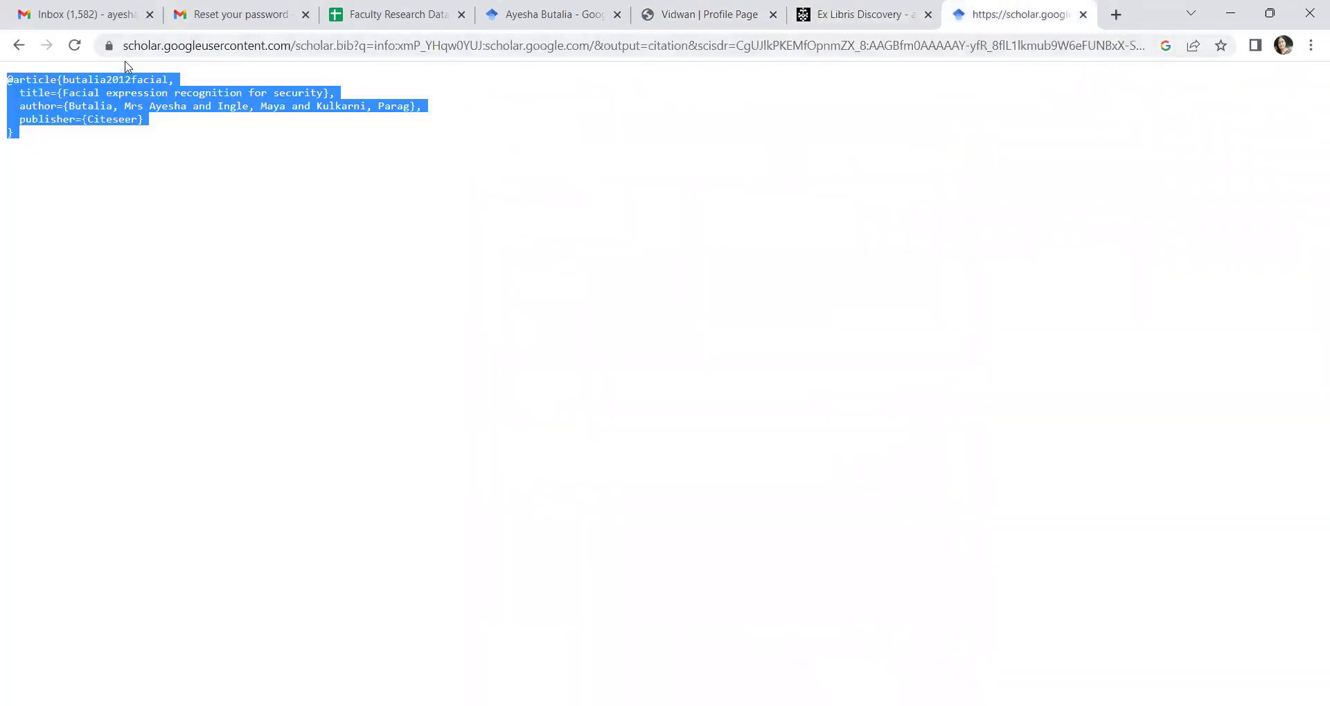
left_click(18, 45)
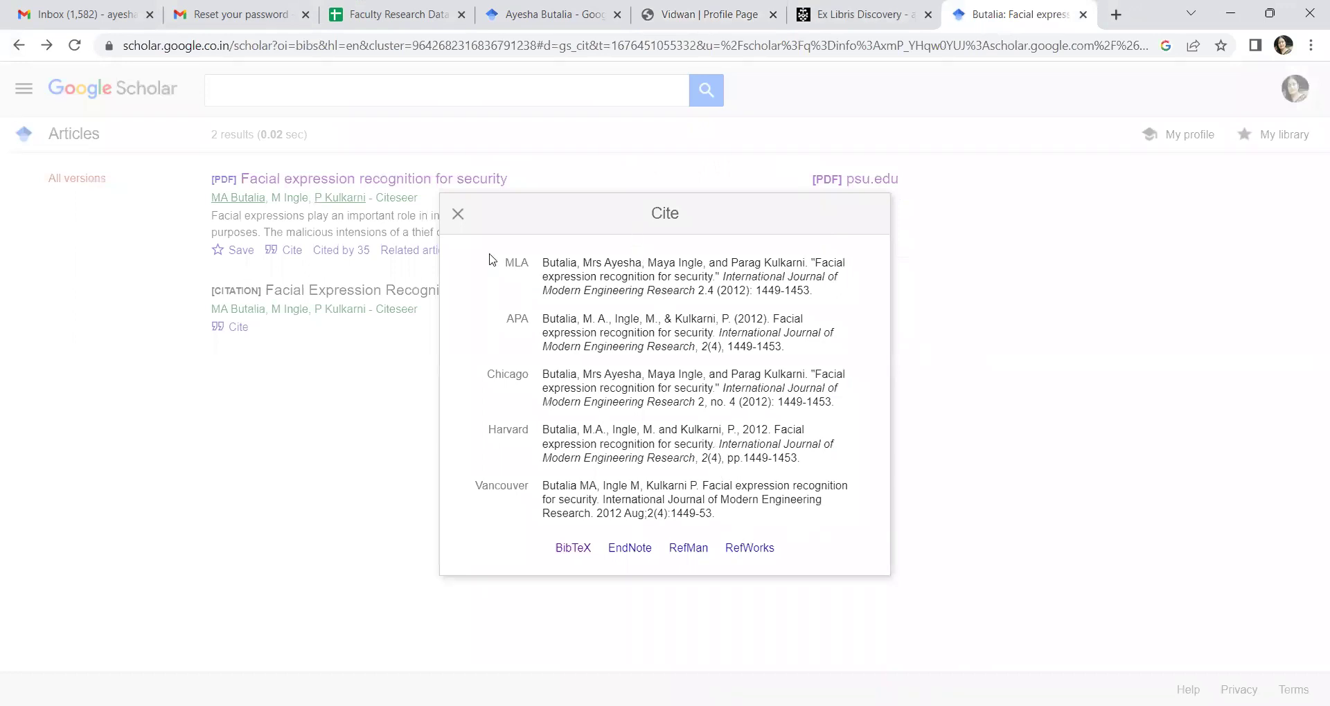
left_click(19, 45)
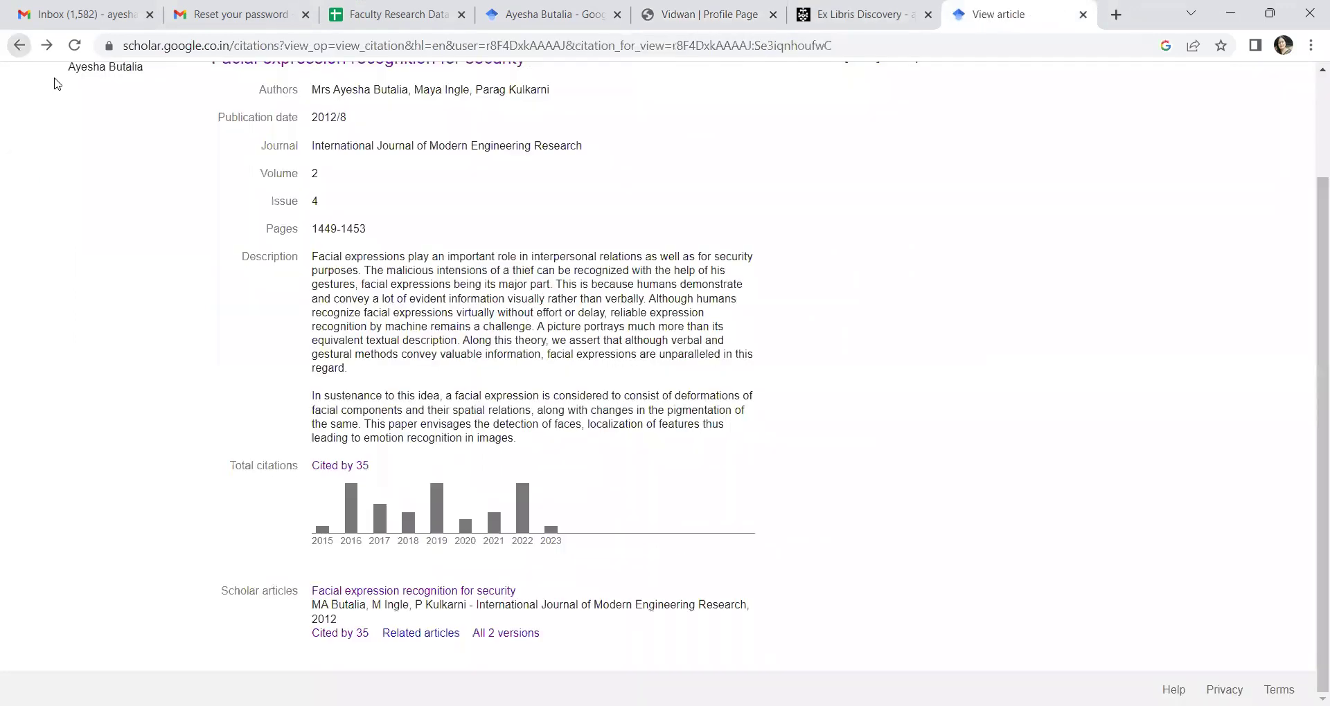
left_click(18, 46)
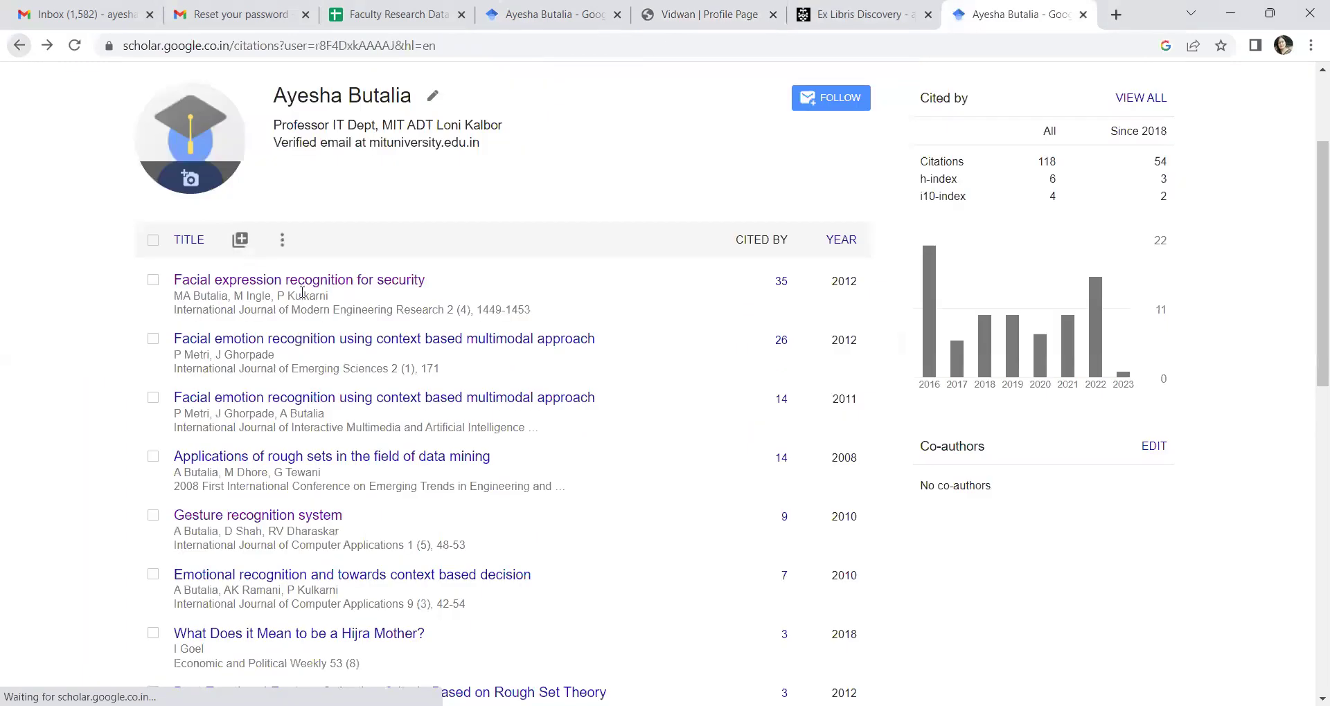
scroll(309, 277, "down", 2)
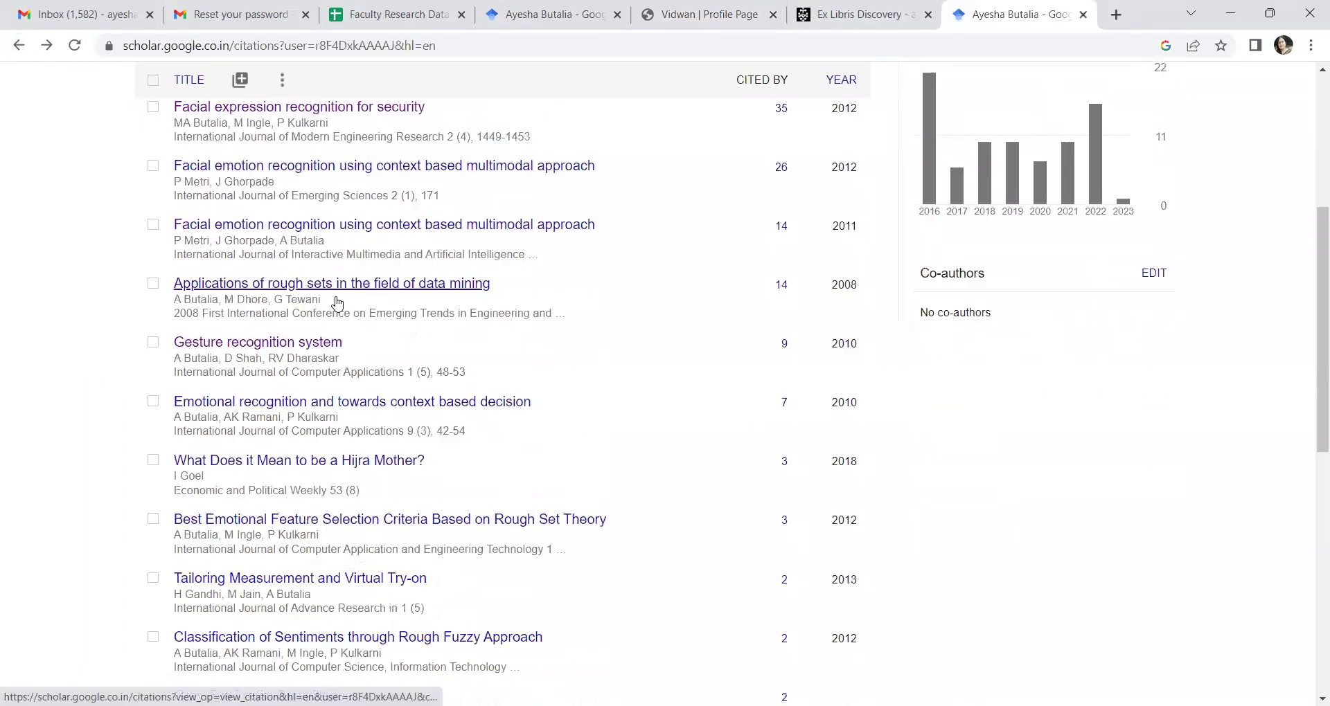
Step: Review the options for adding articles to the Scholar profile and the Add articles search list, then close them without adding any
left_click(282, 81)
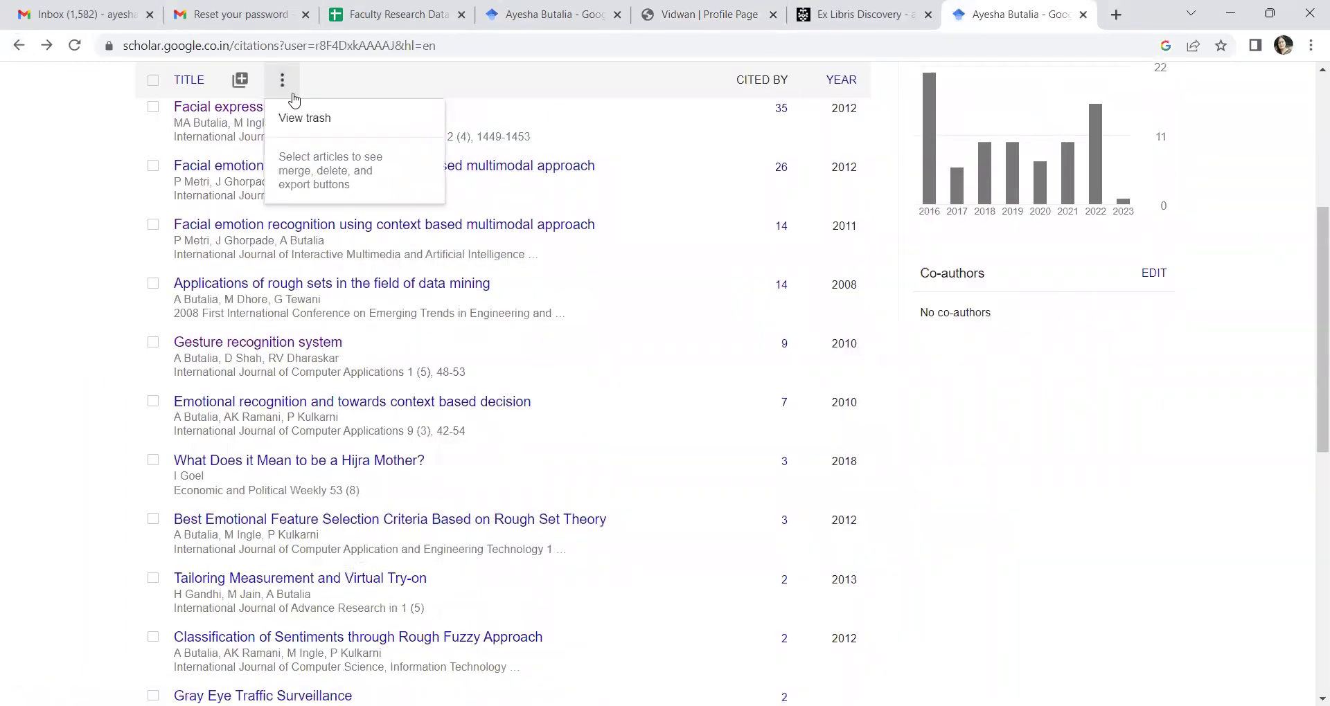
left_click(239, 80)
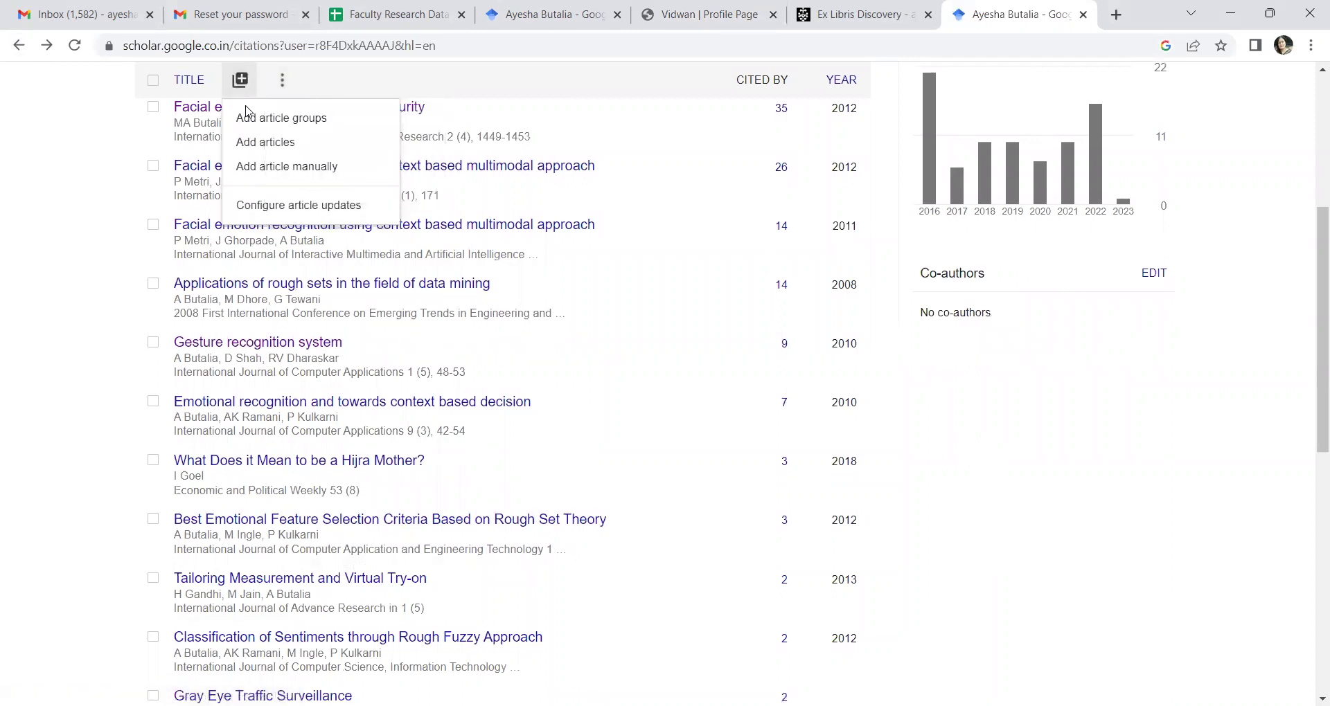
left_click(263, 142)
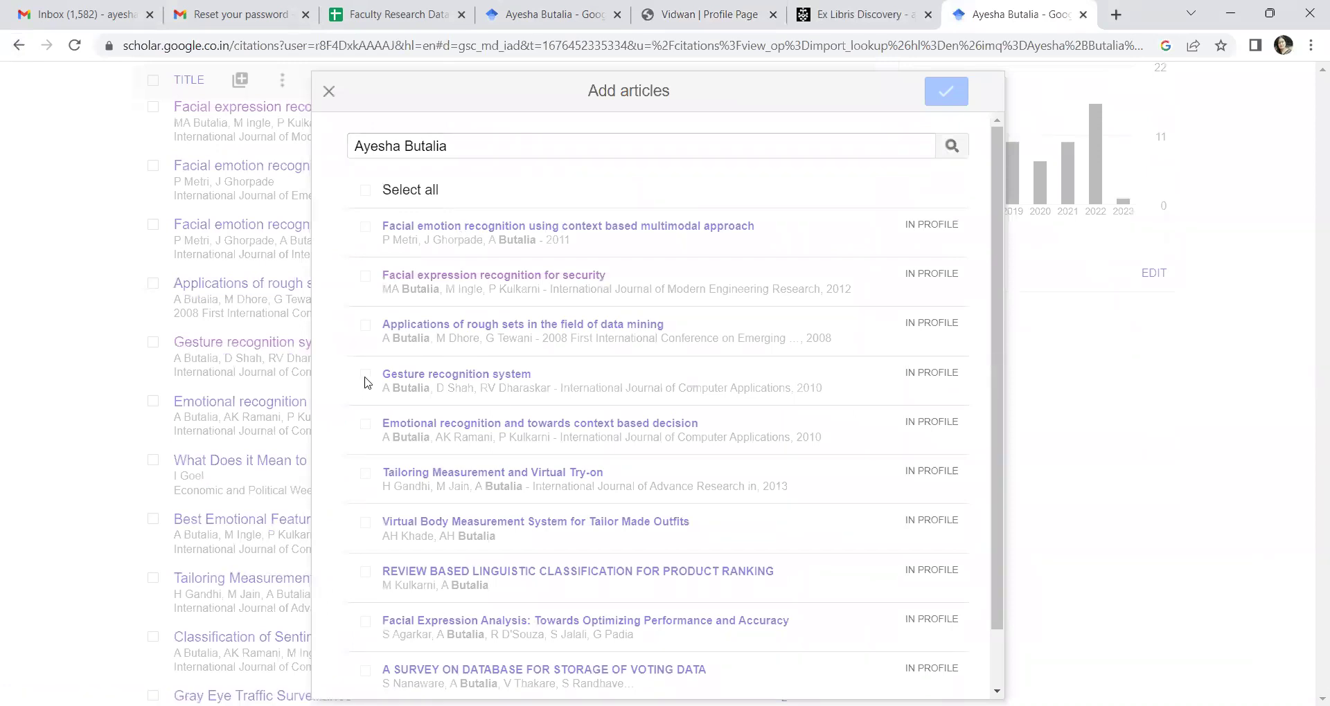
scroll(517, 469, "down", 1)
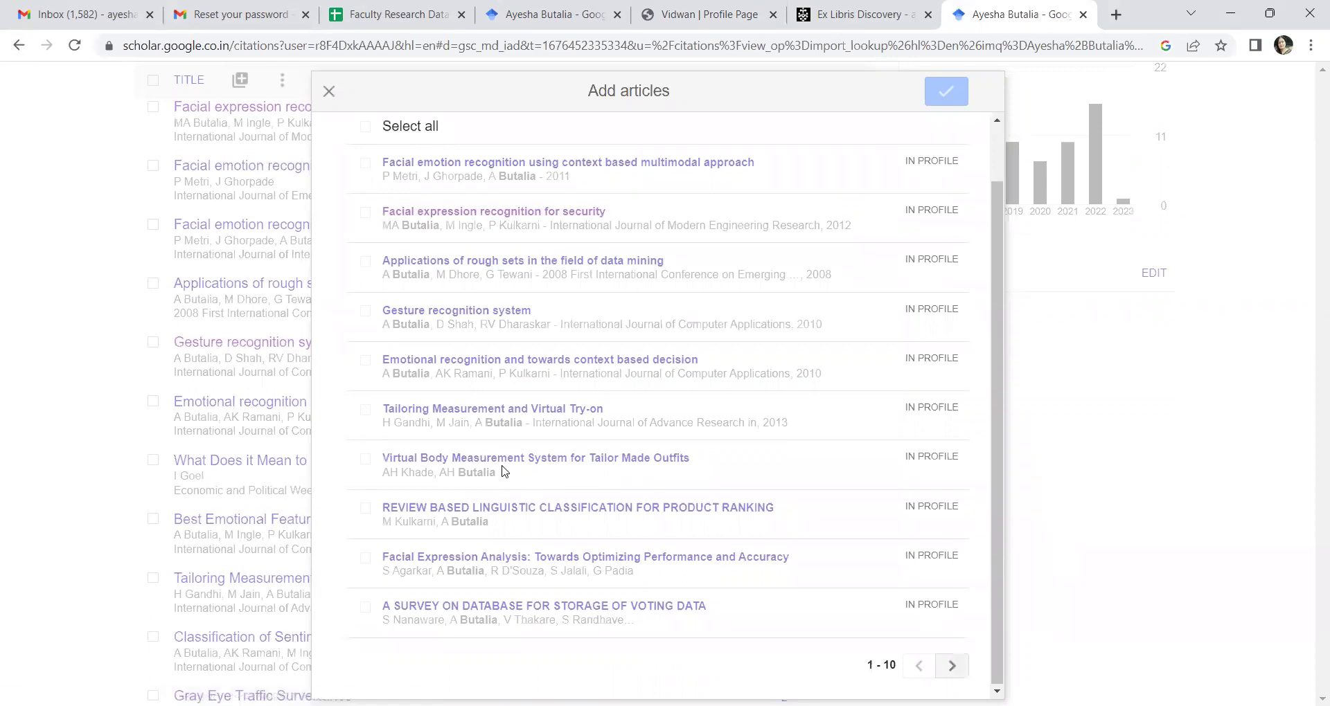
scroll(339, 127, "up", 1)
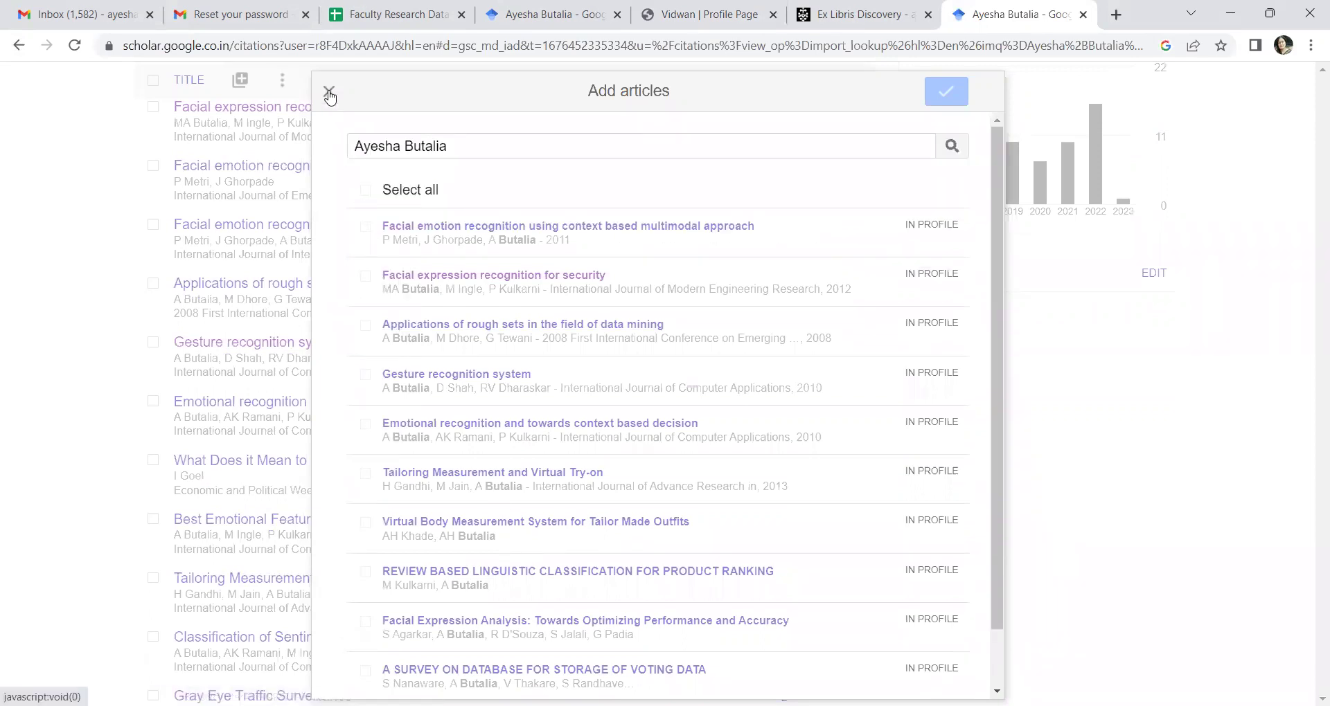
left_click(330, 95)
left_click(239, 79)
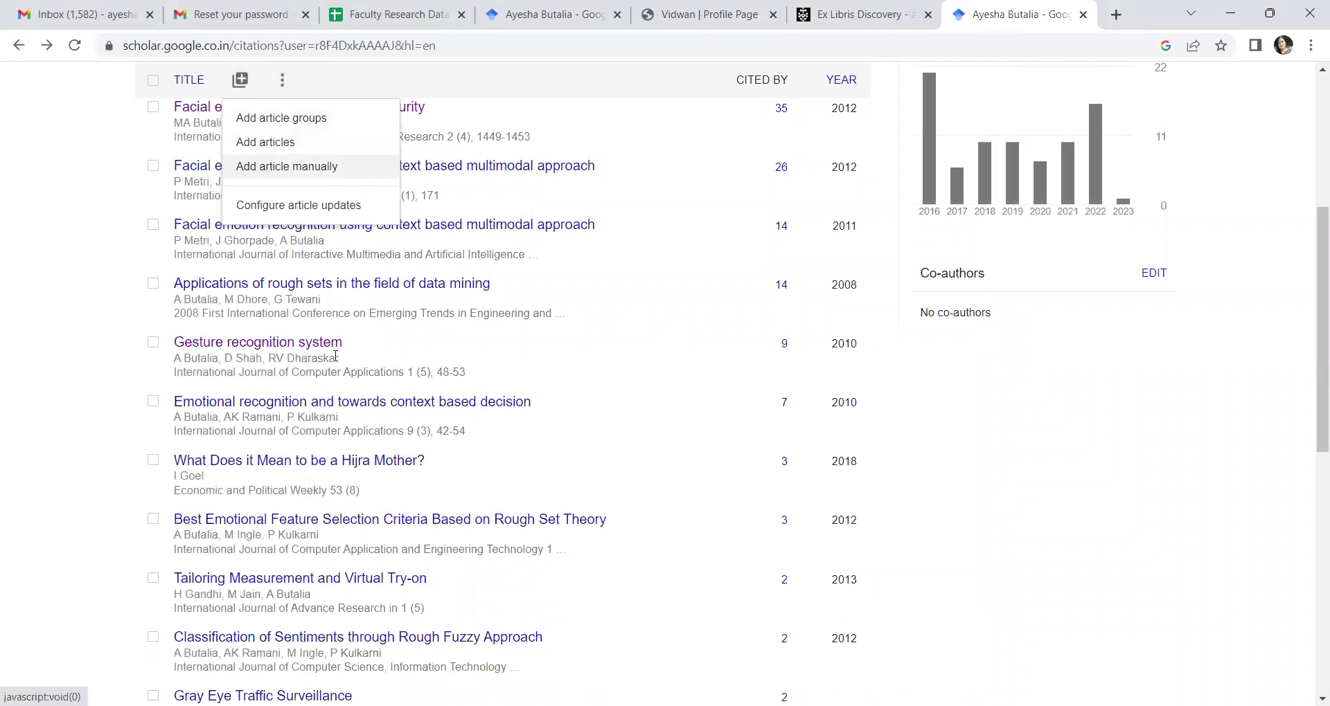
left_click(108, 243)
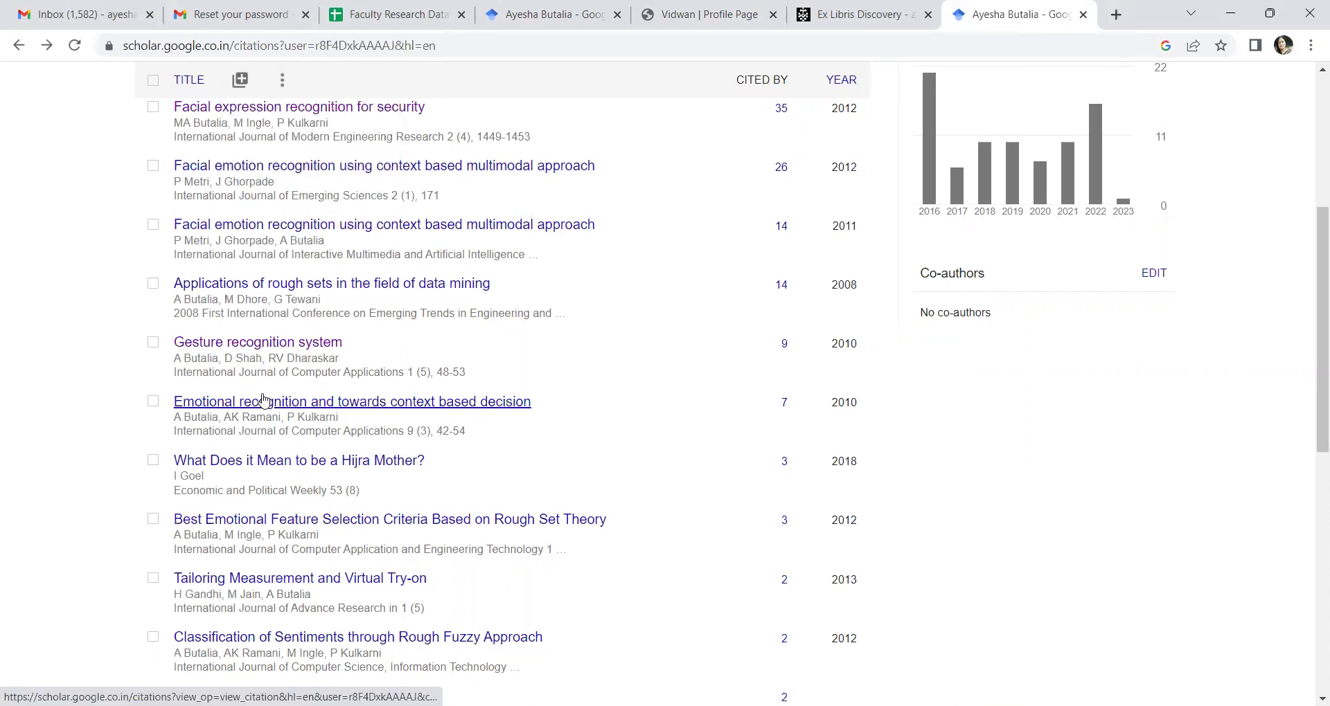
Step: View the details of "Best Emotional Feature Selection Criteria Based on Rough Set Theory" and return to the article list
scroll(344, 485, "down", 1)
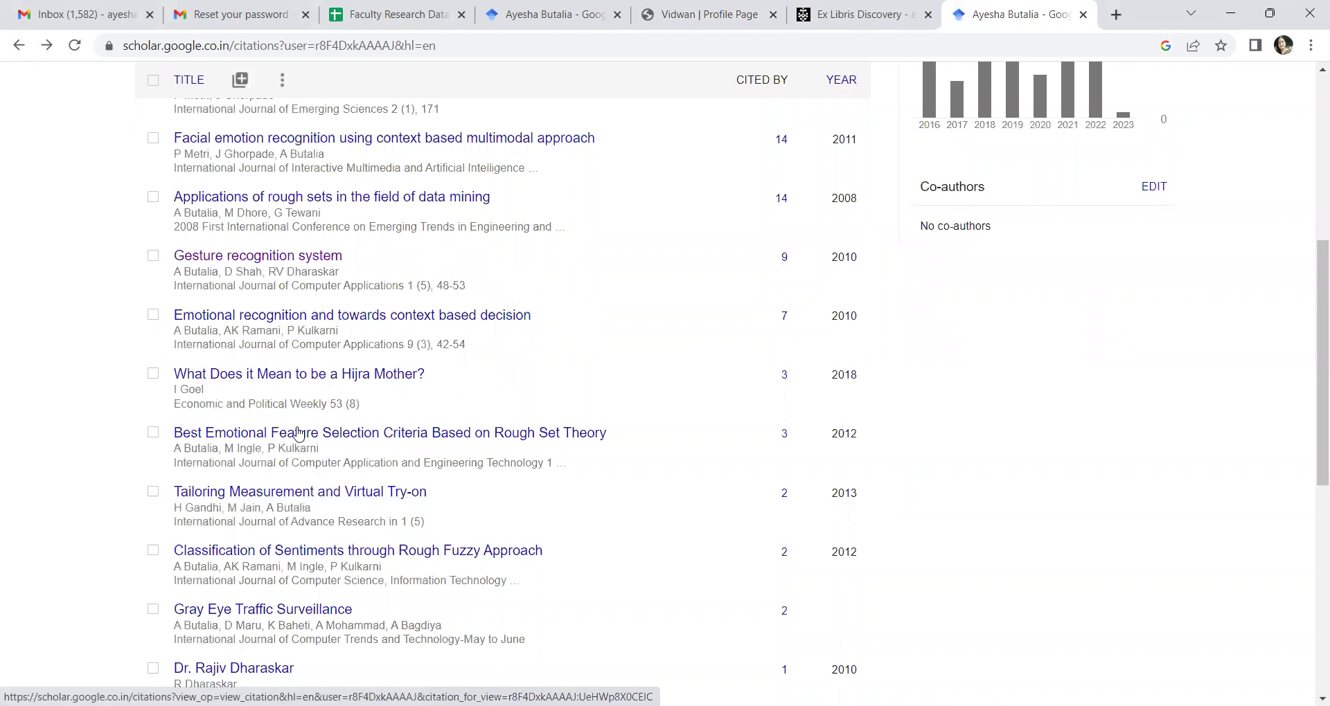
scroll(297, 430, "down", 1)
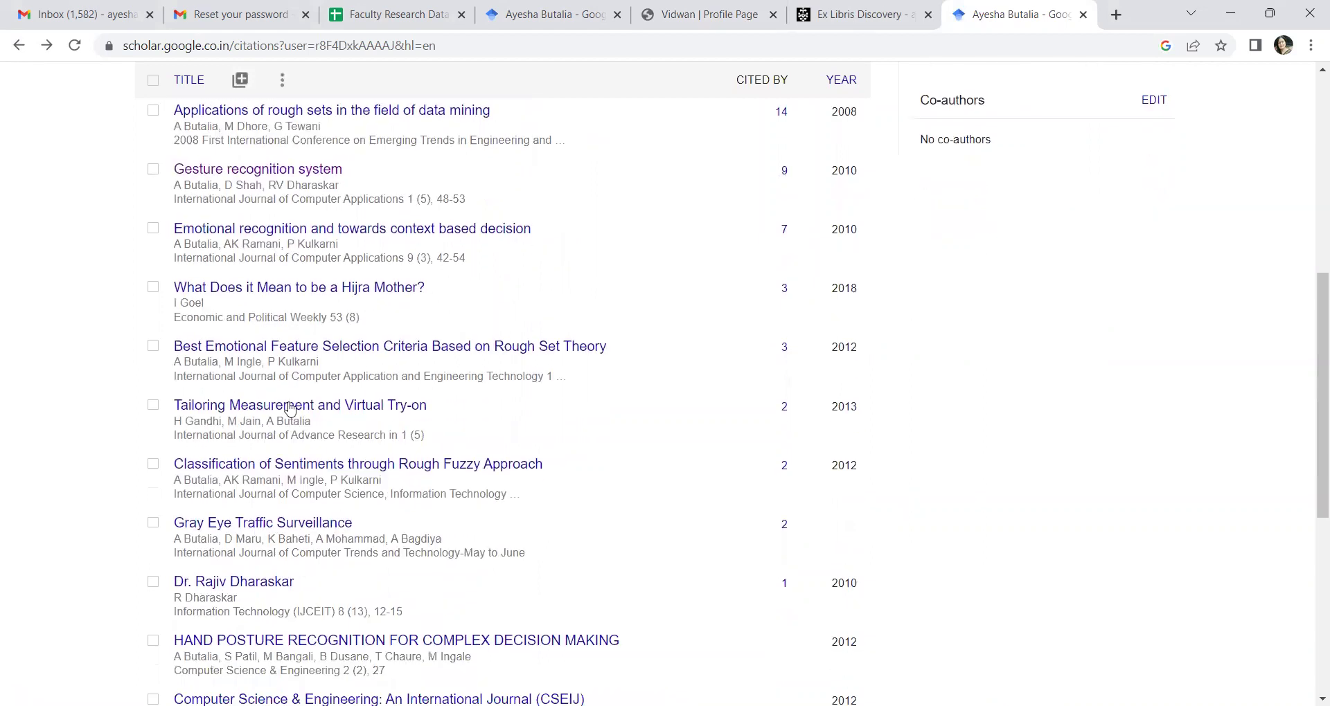
left_click(294, 357)
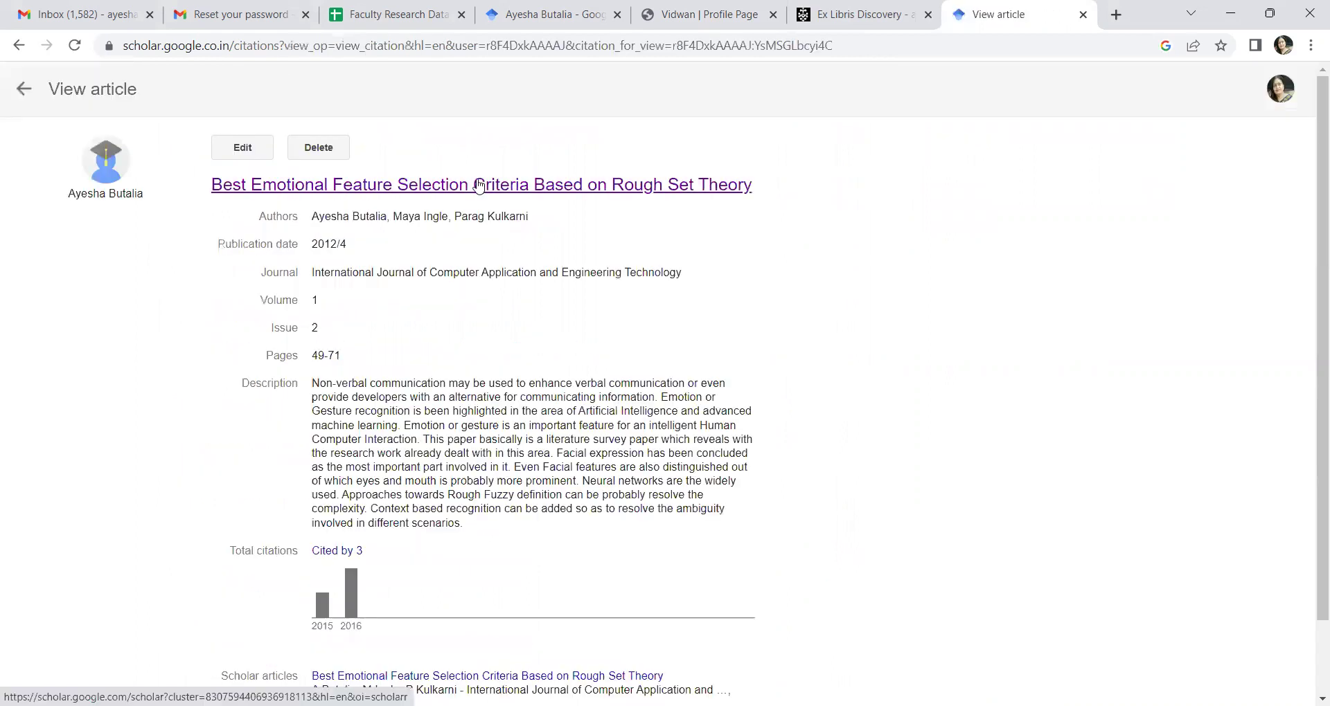
left_click(18, 46)
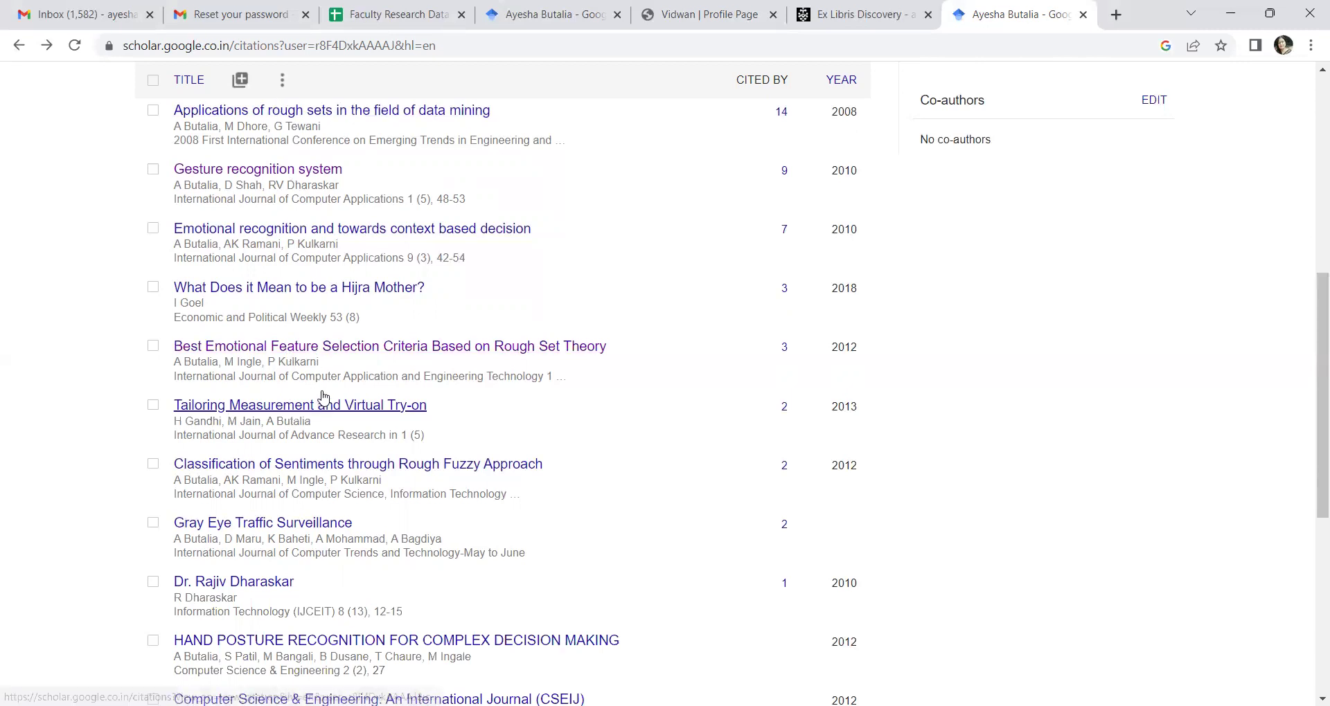
left_click(240, 79)
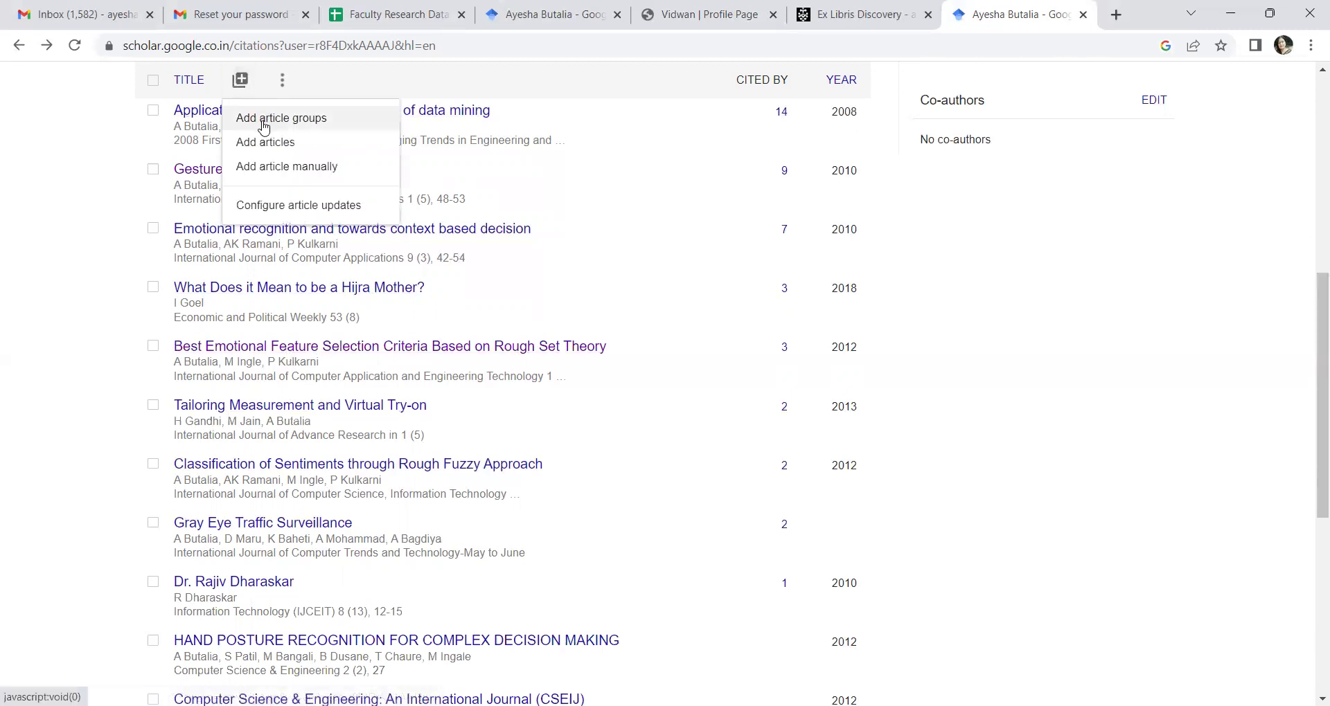
left_click(97, 317)
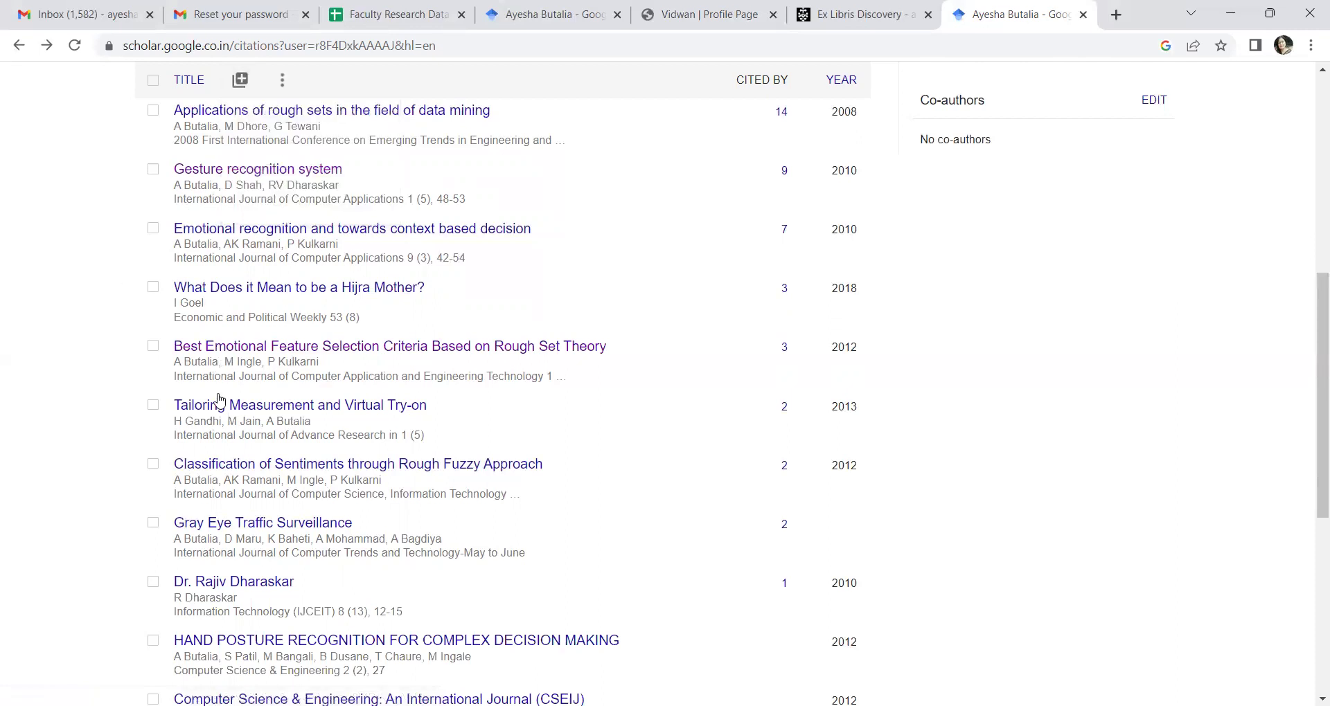
Step: Open the BibTeX entry of "Best Emotional Feature Selection Criteria Based on Rough Set Theory" and select its entire text
left_click(246, 348)
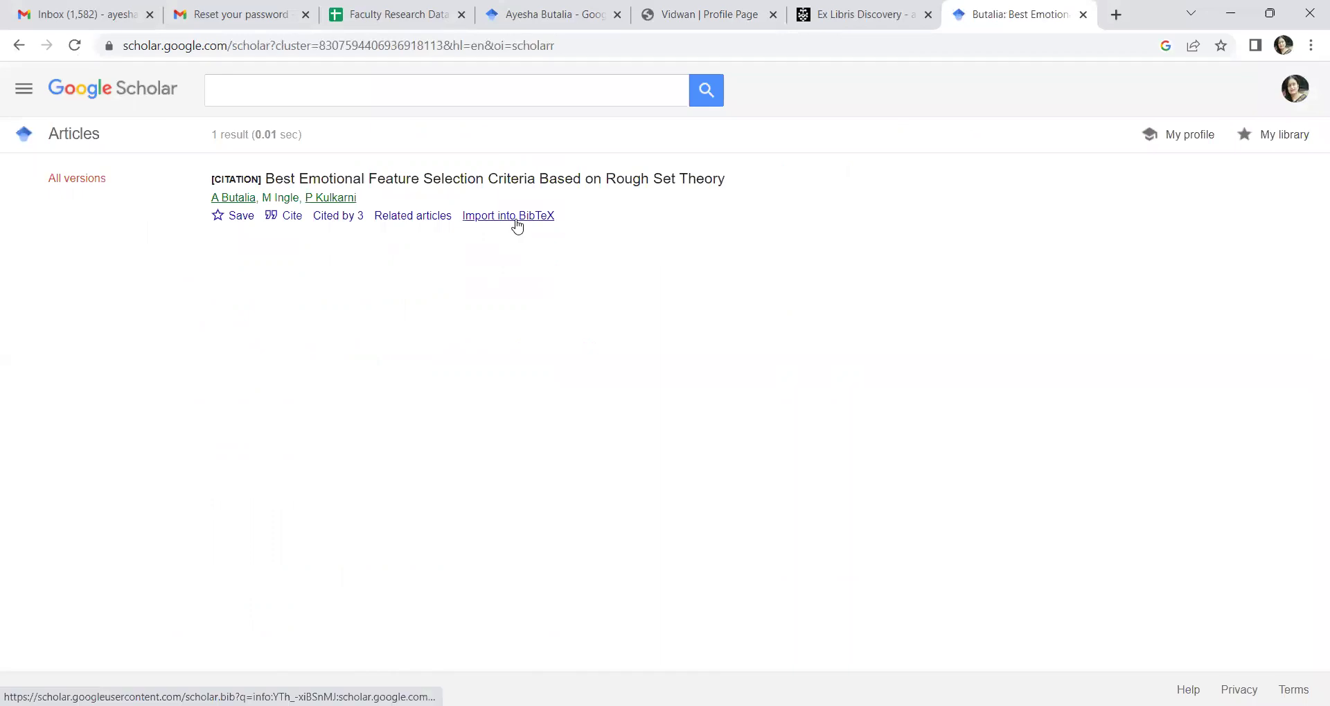
left_click(516, 220)
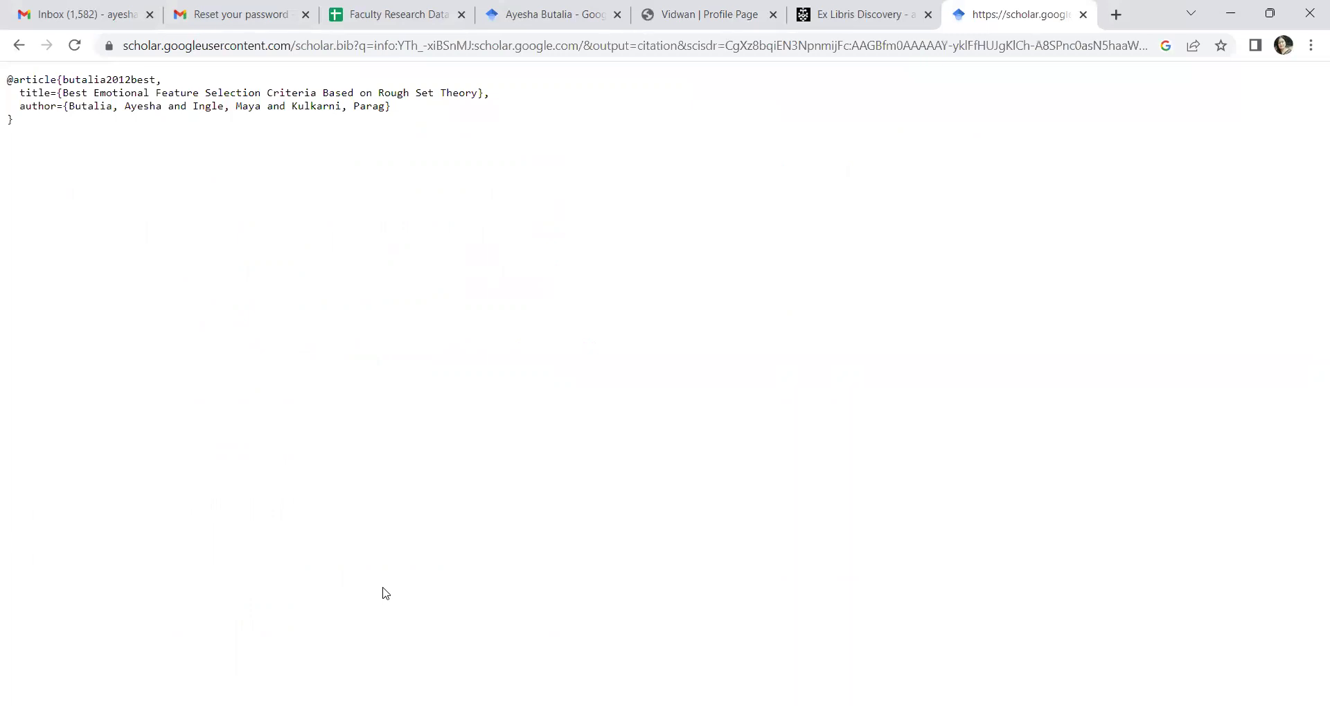
key("ctrl+a")
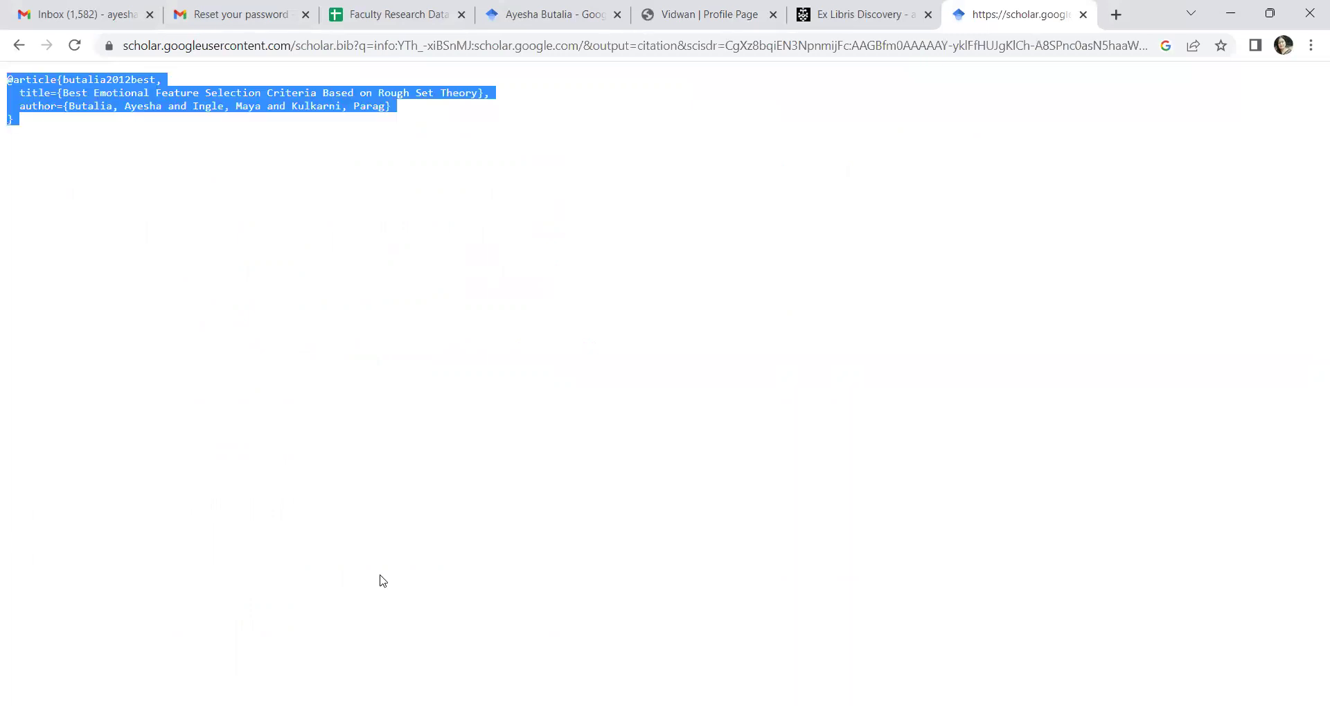
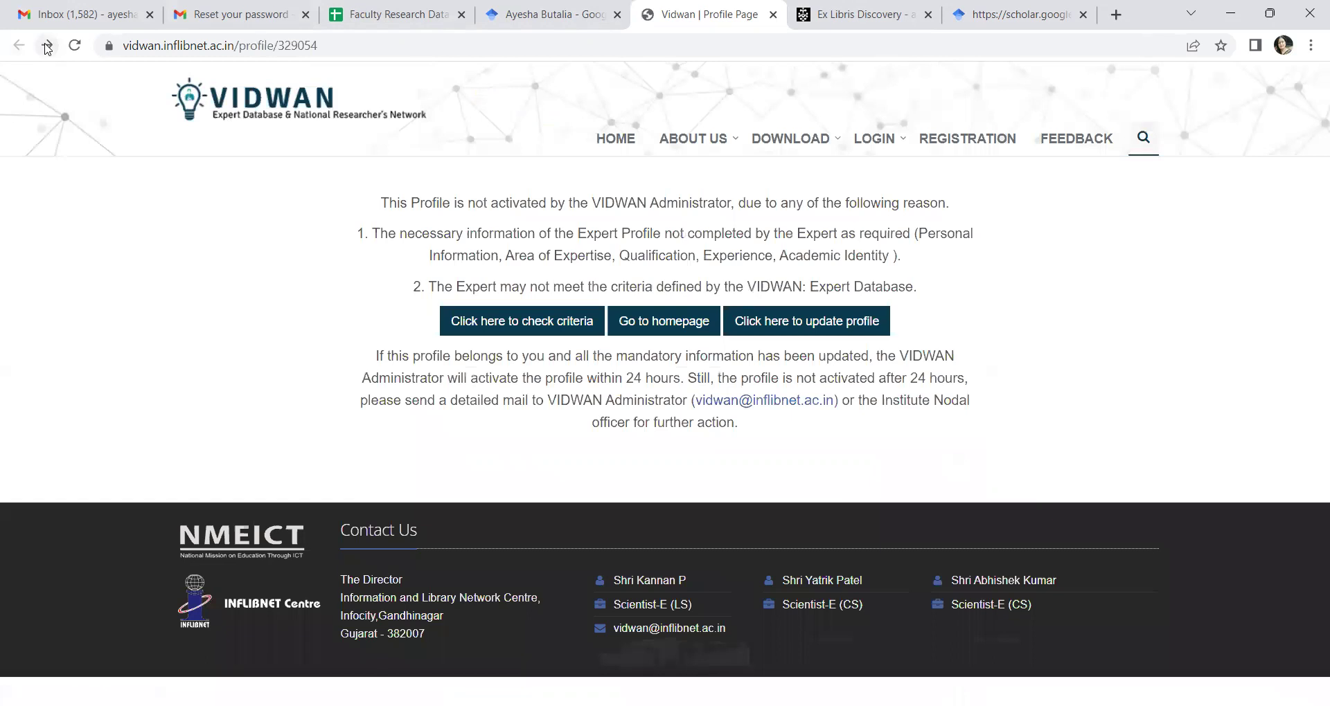
Step: Open the BibTeX file import form for the Publications section of the Vidwan profile
left_click(896, 272)
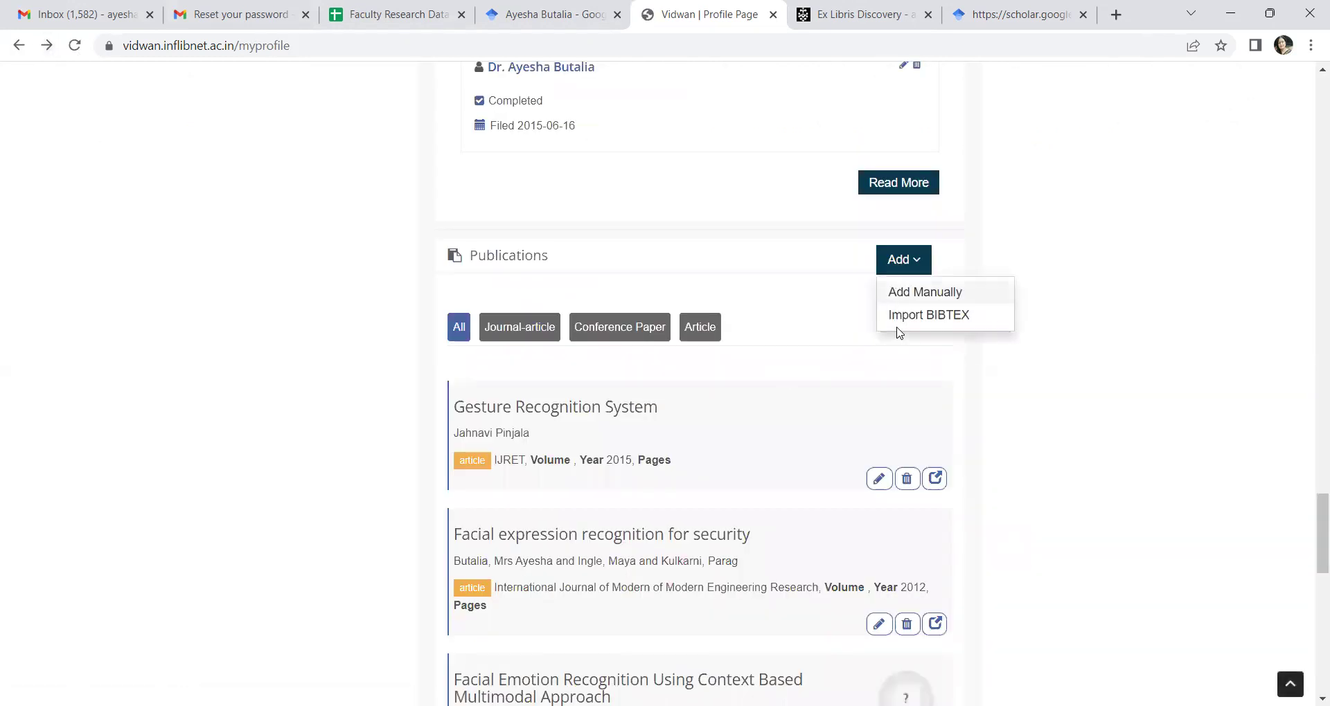
left_click(899, 320)
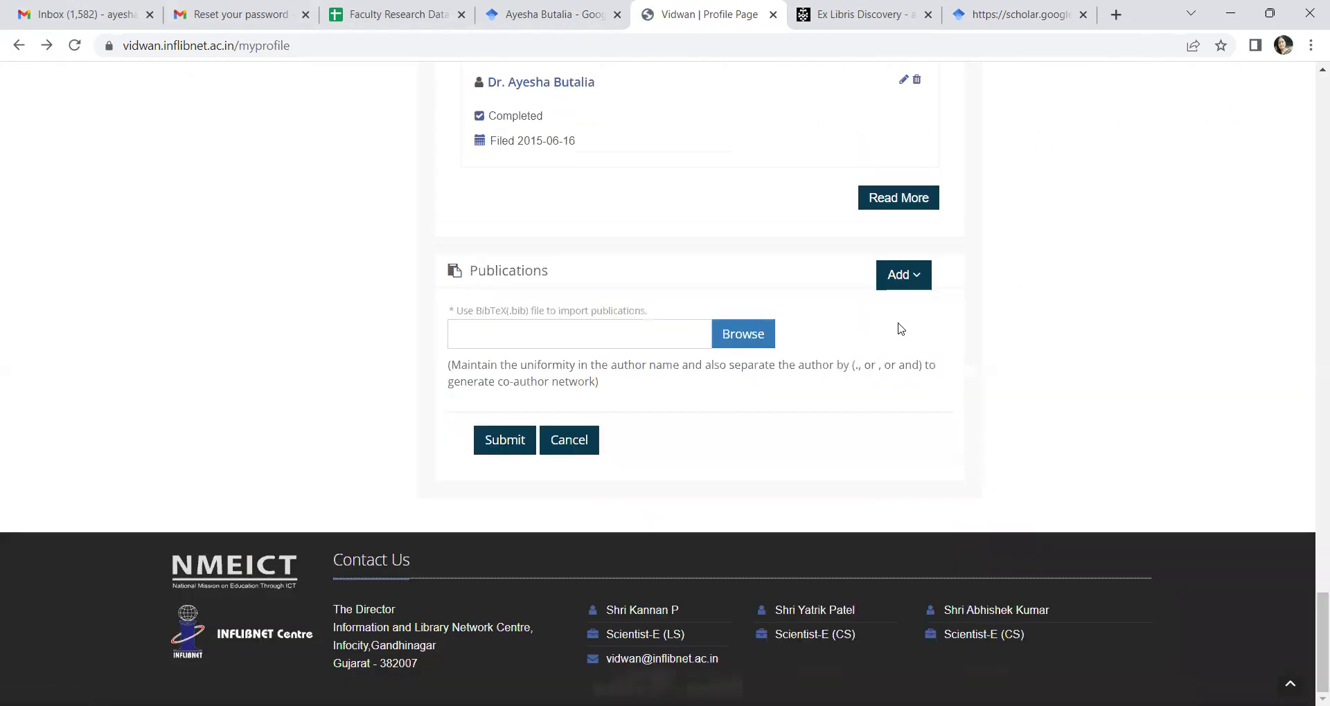
scroll(900, 329, "up", 3)
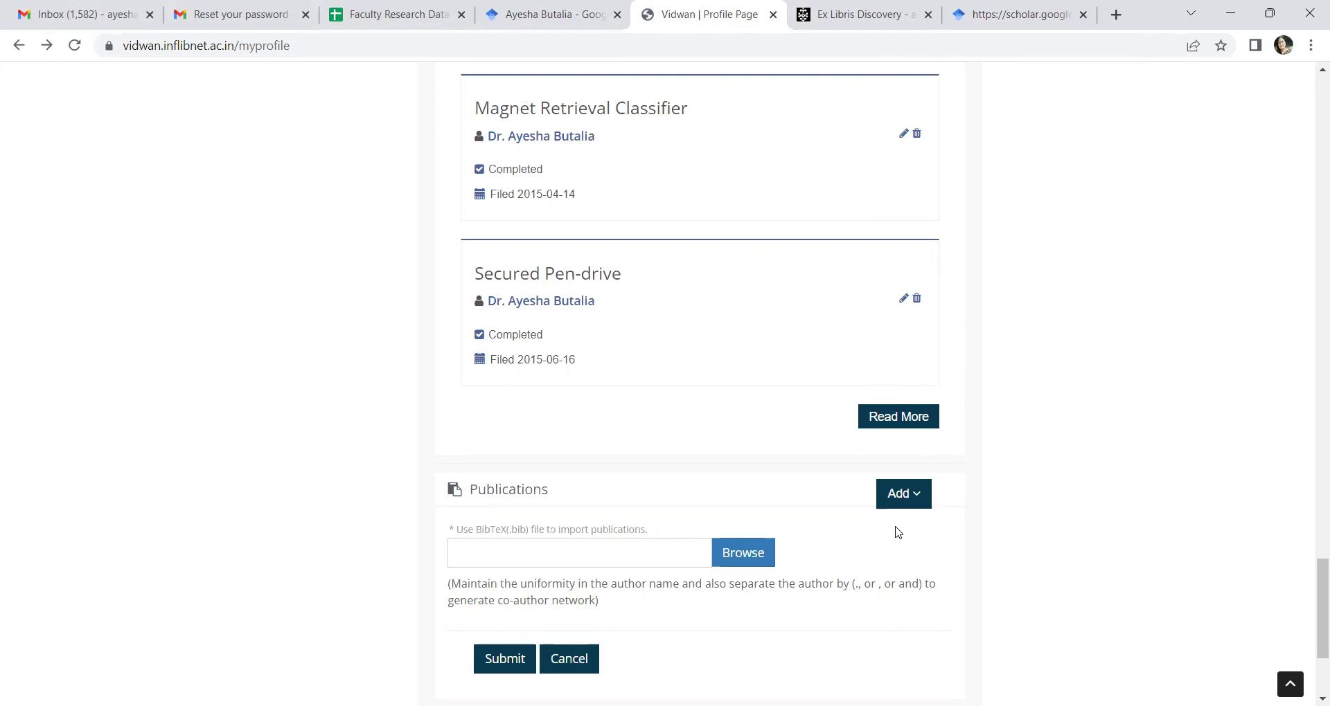
left_click(894, 498)
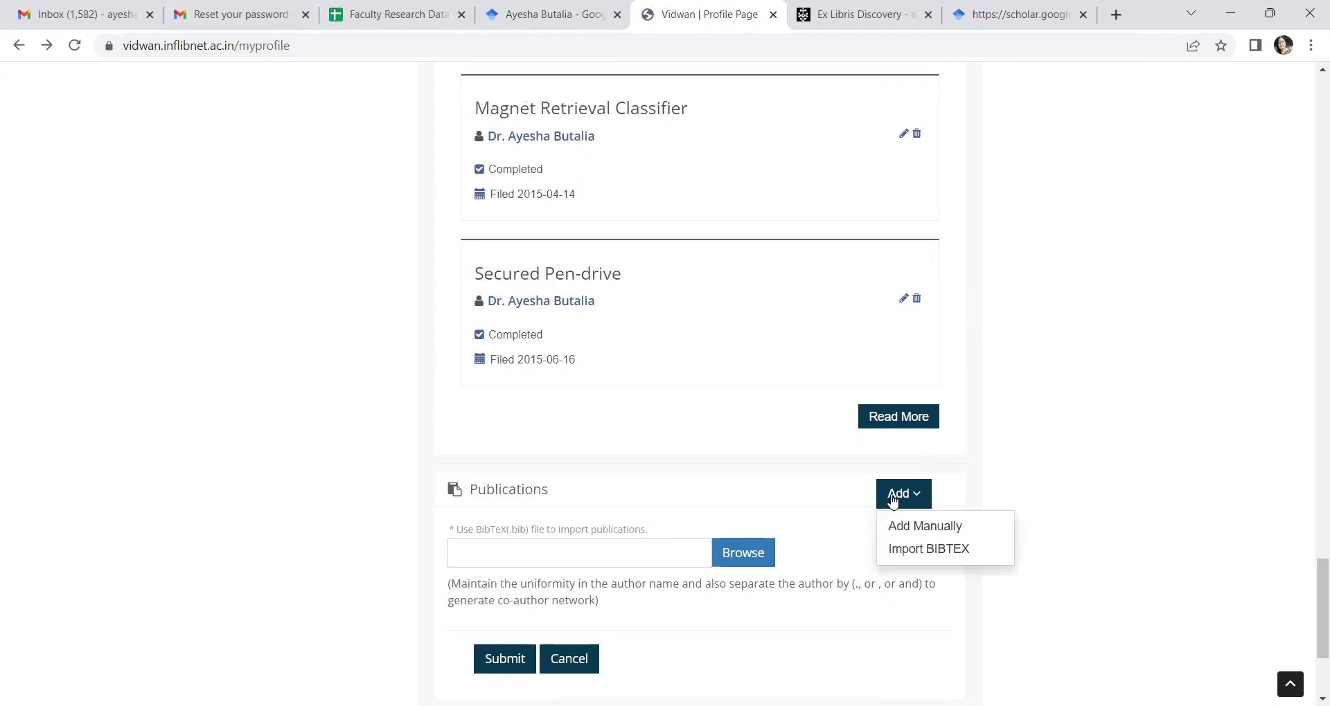
left_click(907, 550)
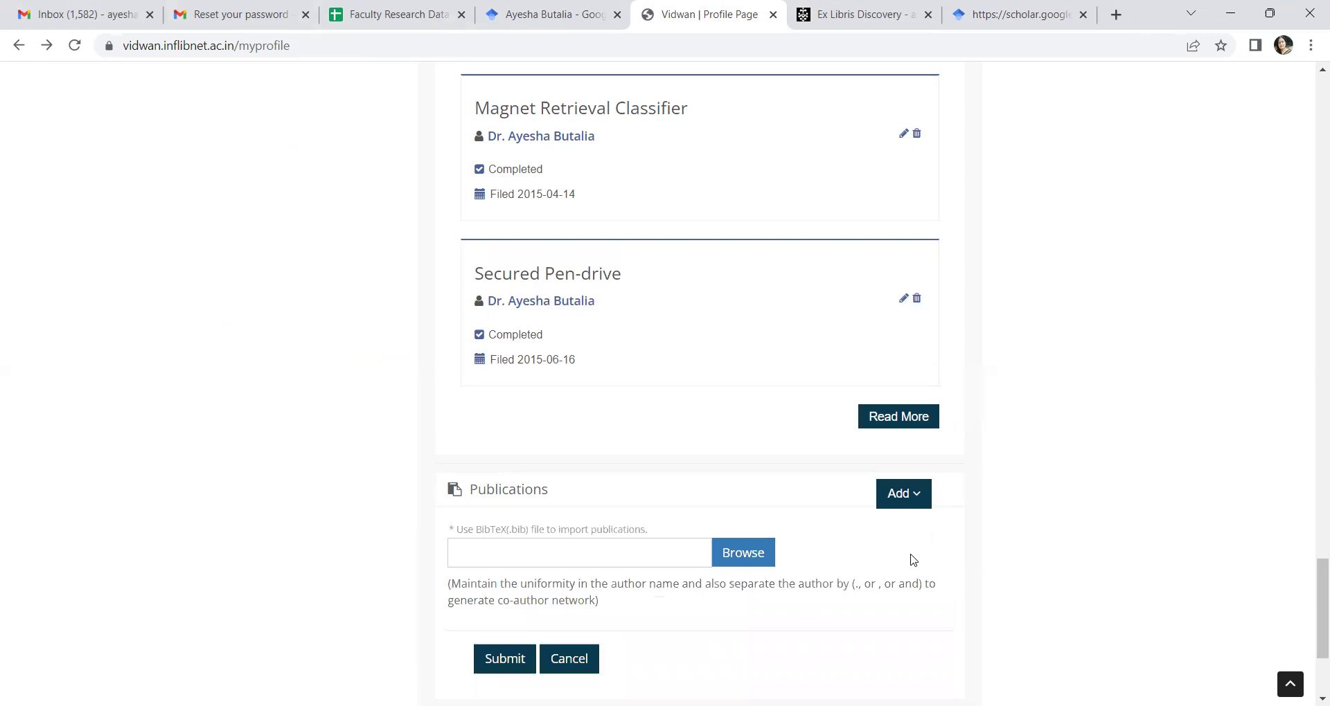
left_click(896, 505)
left_click(906, 552)
left_click(897, 502)
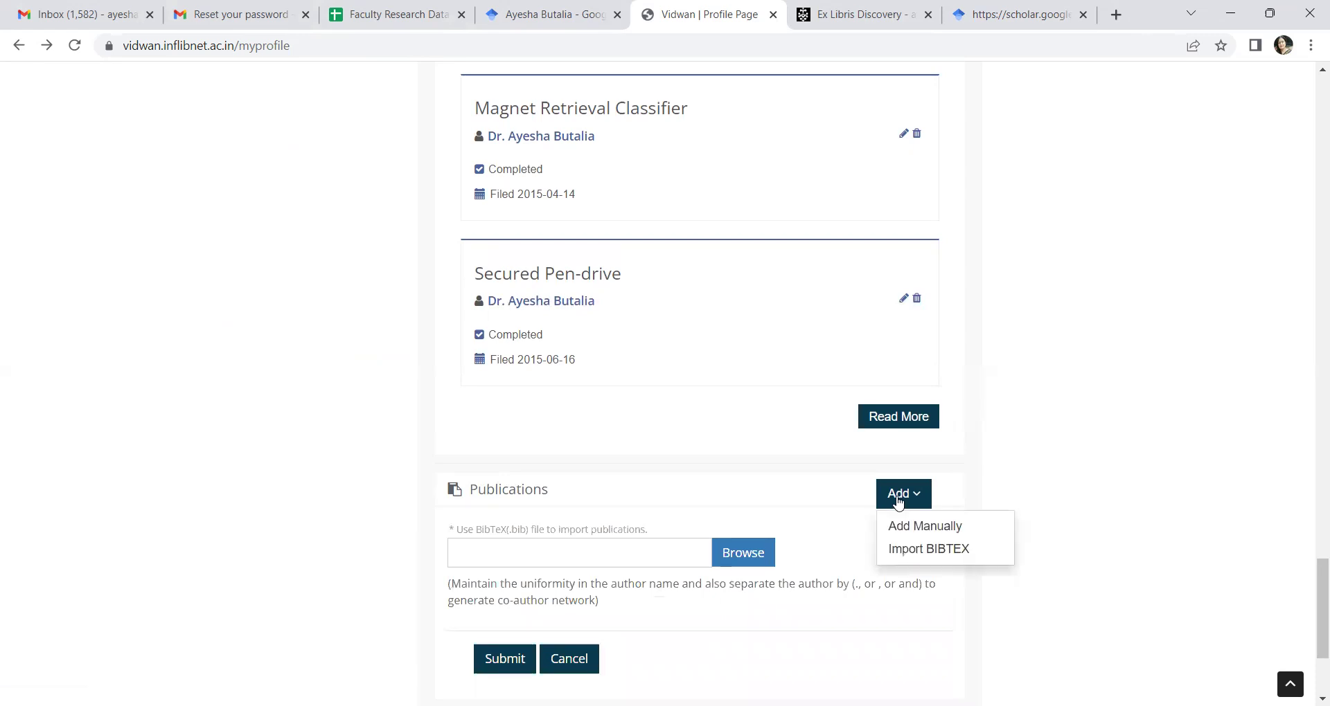
left_click(904, 550)
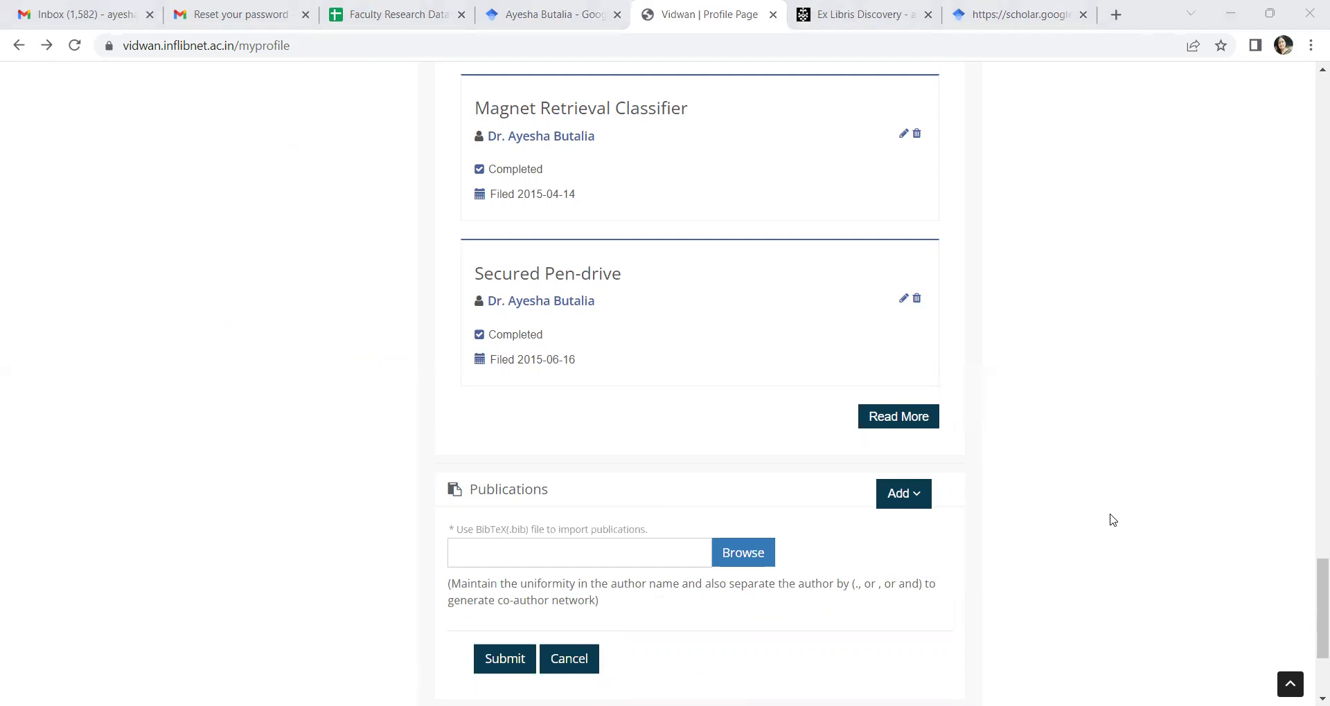
left_click(1050, 252)
left_click(808, 519)
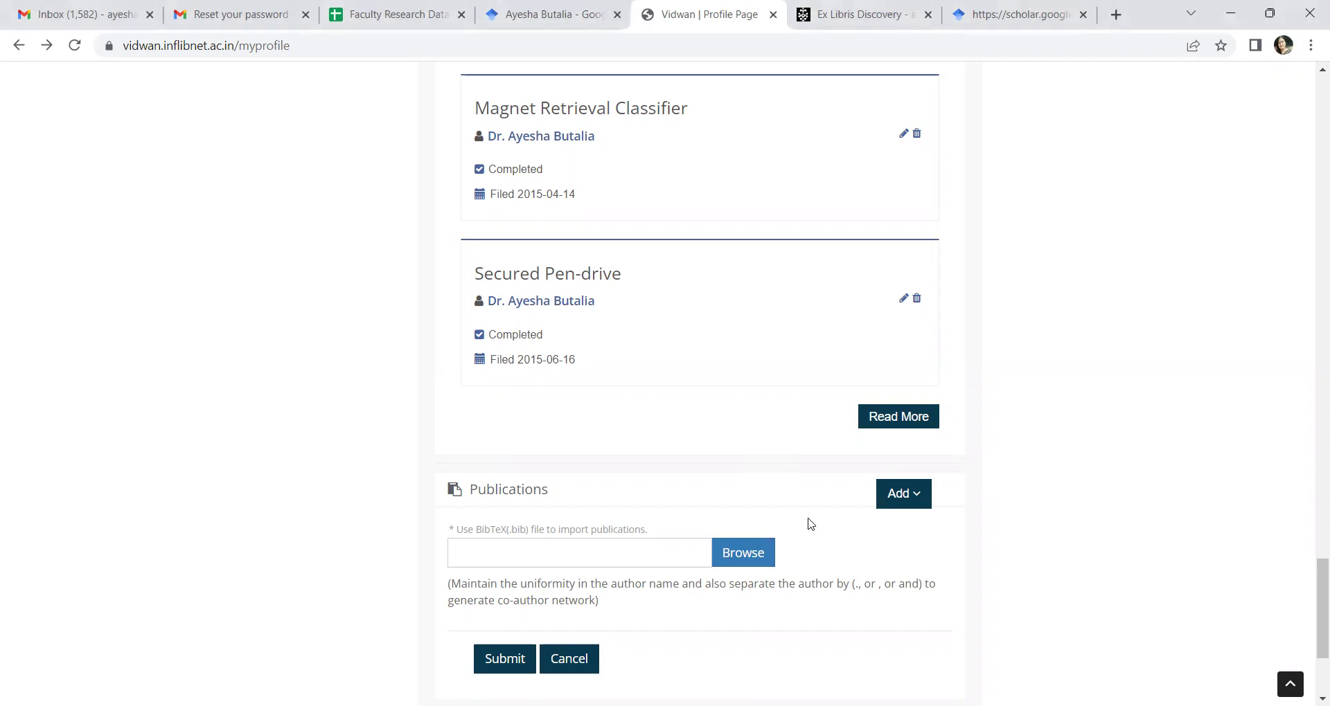
Step: Choose k.bib as the BibTeX file for the Publications import and submit it
left_click(738, 561)
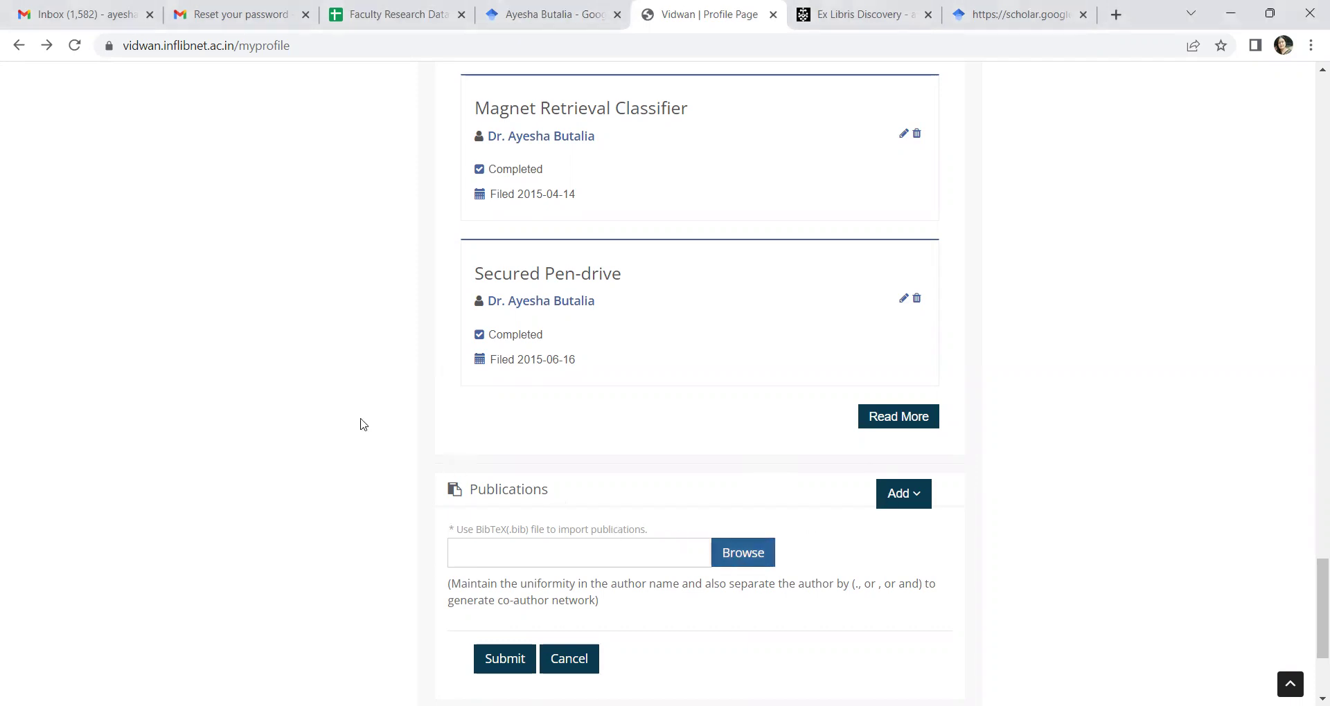
key("Return")
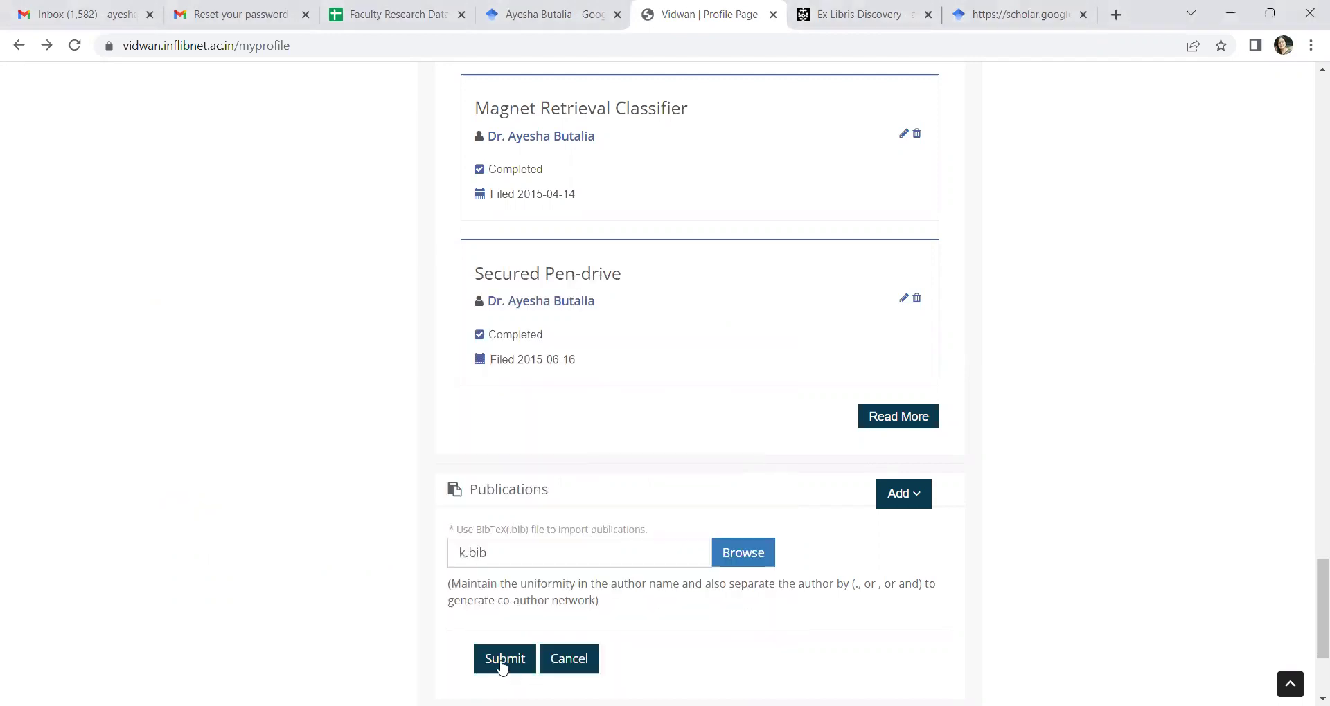
left_click(503, 664)
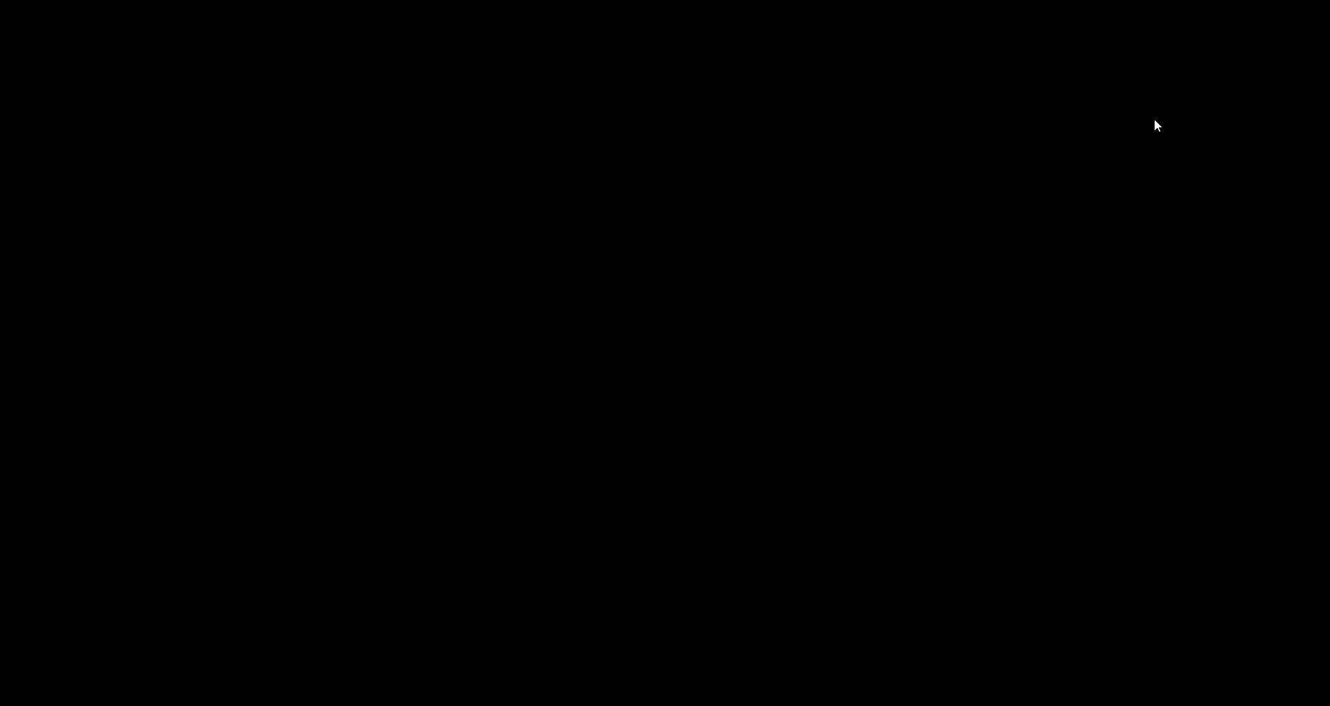
Step: Open the imported publication "Best Emotional Feature Selection Criteria Based on Rough Set Theory" for editing and review its fields
scroll(727, 405, "down", 9)
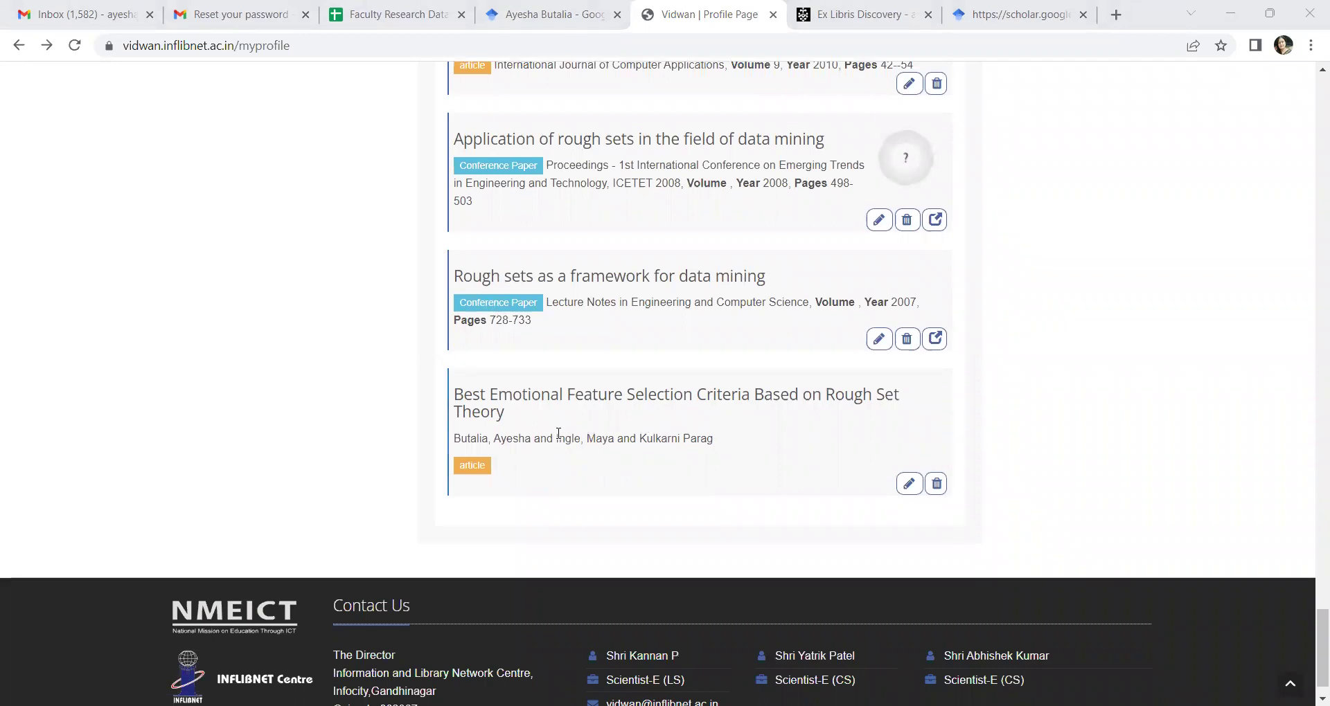
left_click(906, 494)
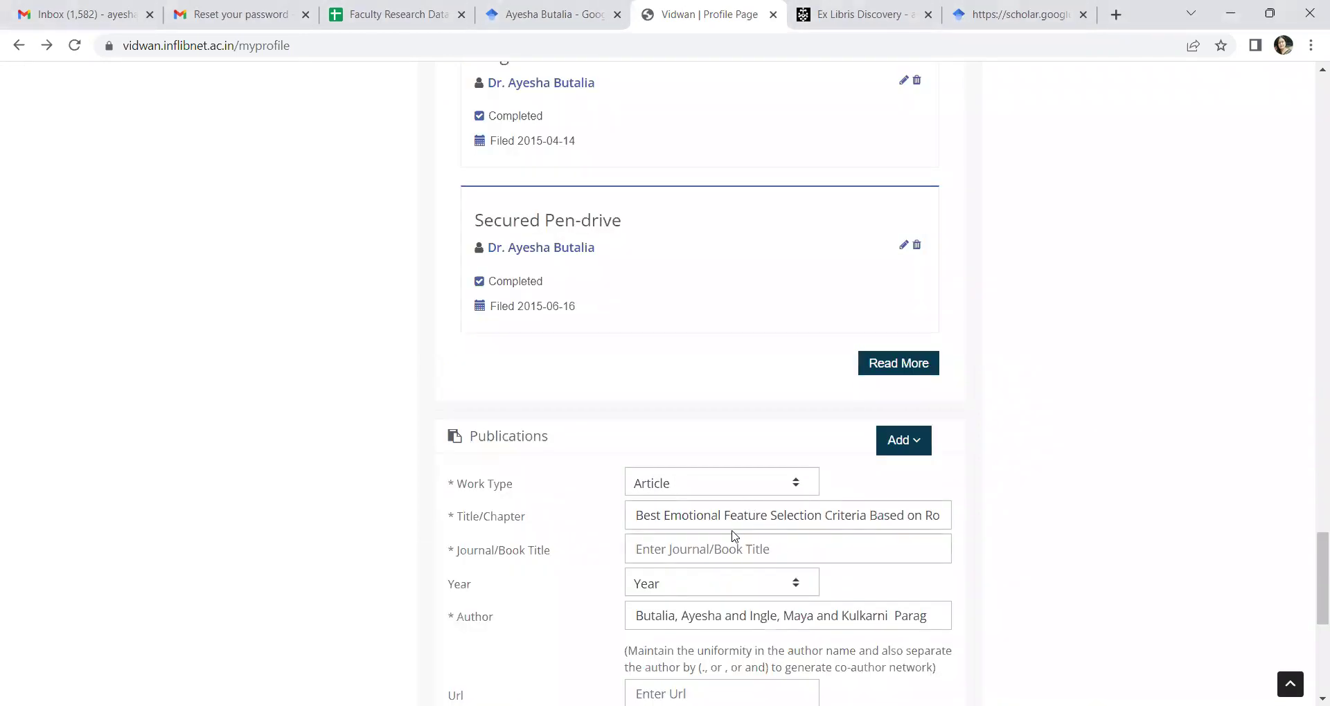
scroll(703, 589, "down", 6)
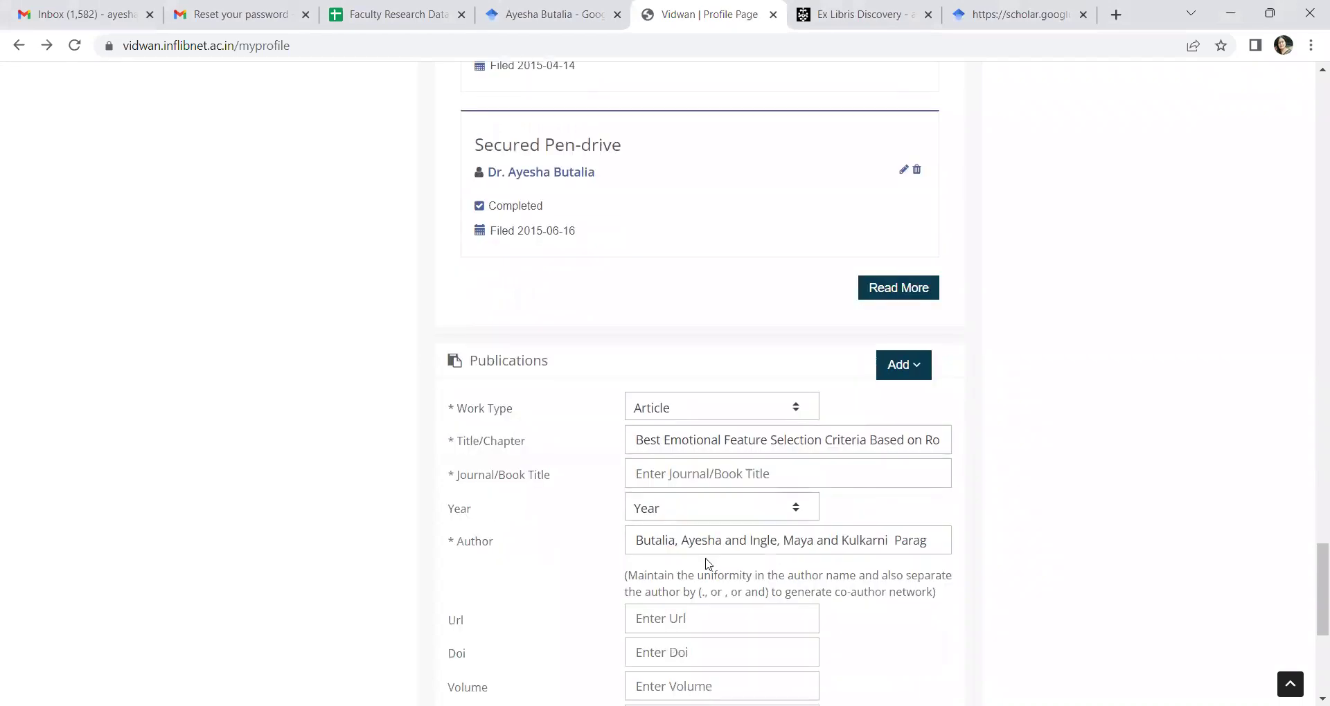
scroll(685, 387, "up", 3)
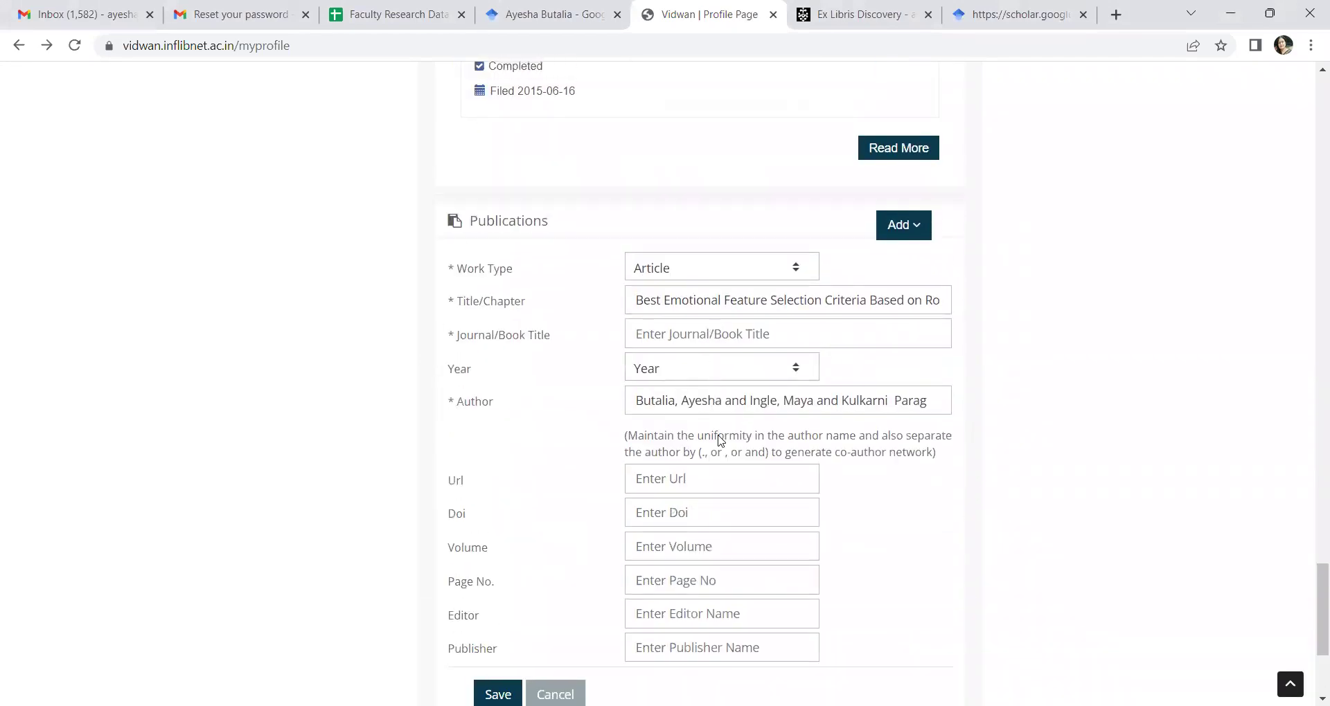
scroll(721, 440, "up", 9)
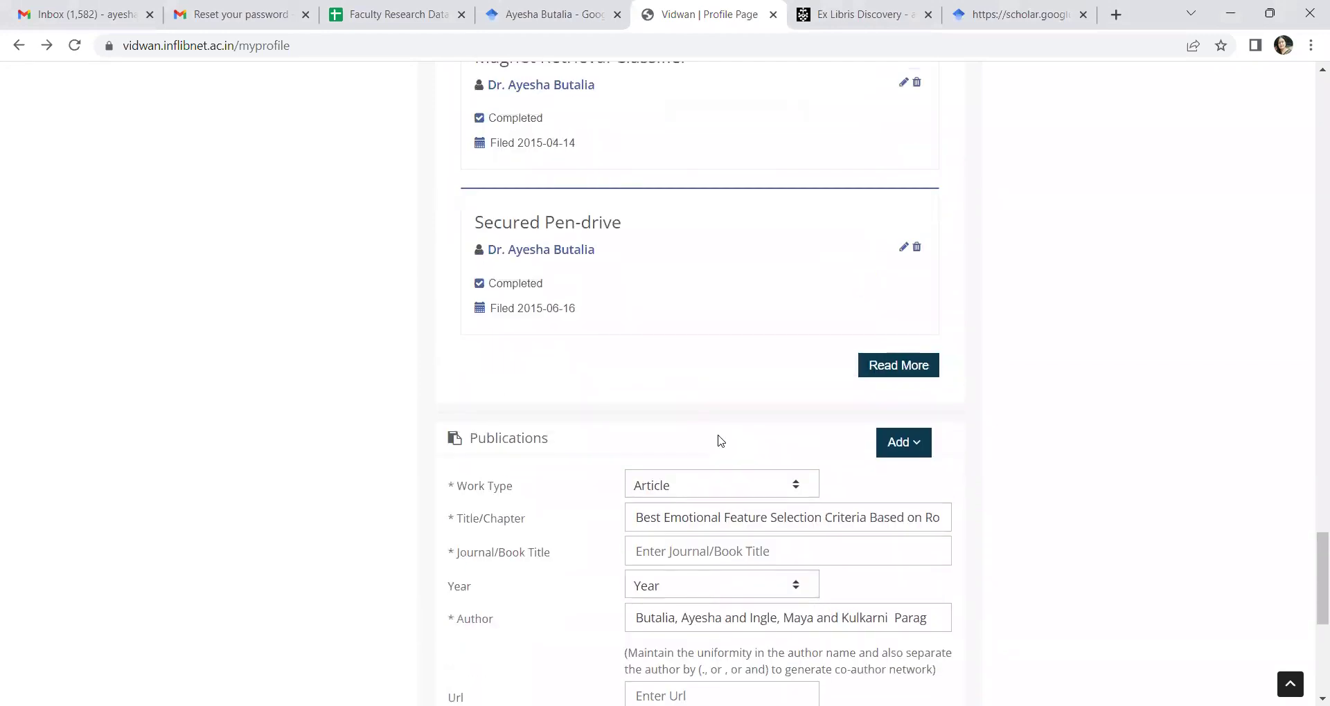
scroll(720, 441, "down", 7)
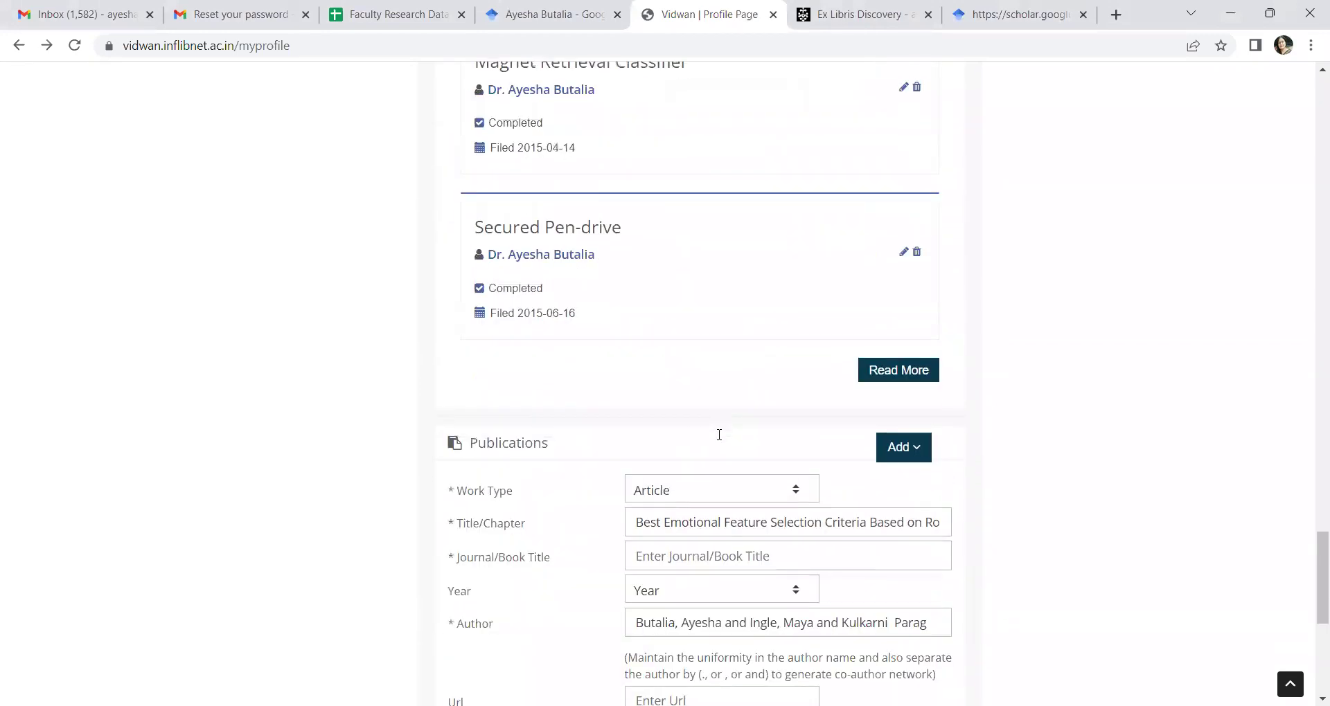
scroll(718, 435, "down", 3)
scroll(719, 435, "down", 3)
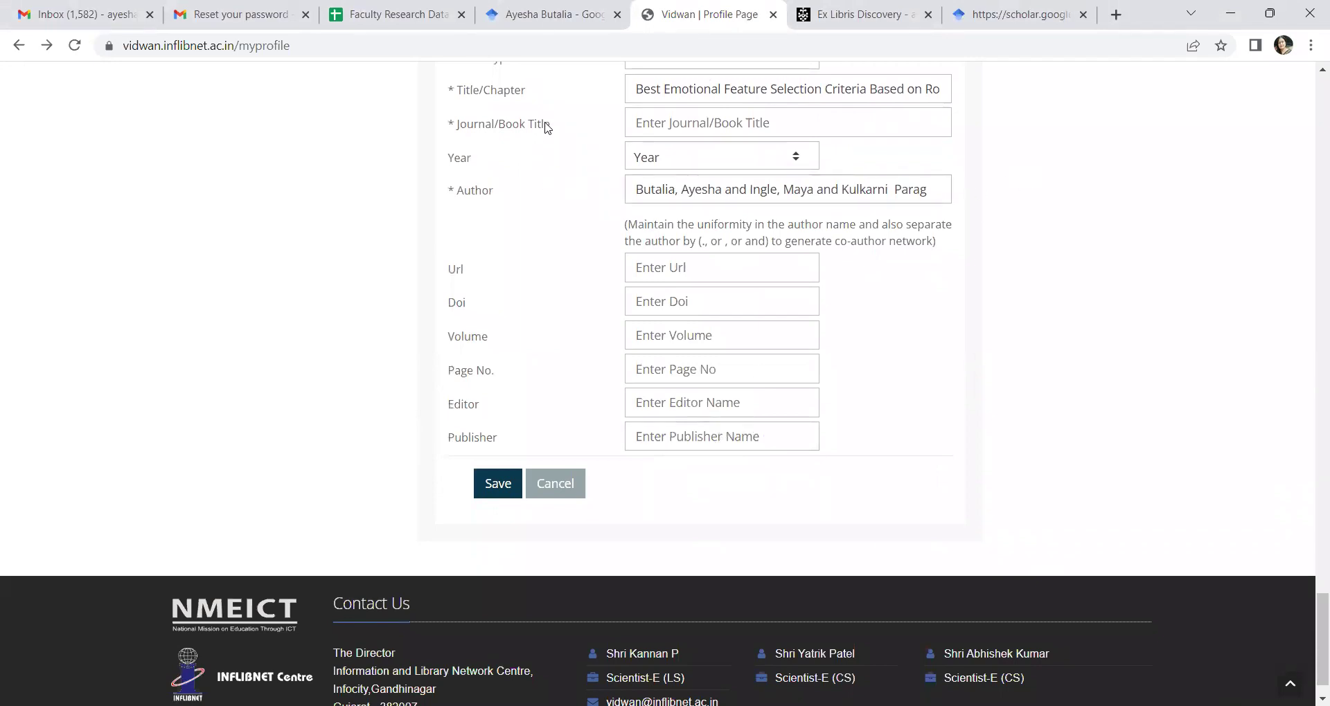
Step: Switch to Google Scholar, view the details and search entry of "Best Emotional Feature Selection Criteria Based on Rough Set Theory", and return to the article list
left_click(547, 15)
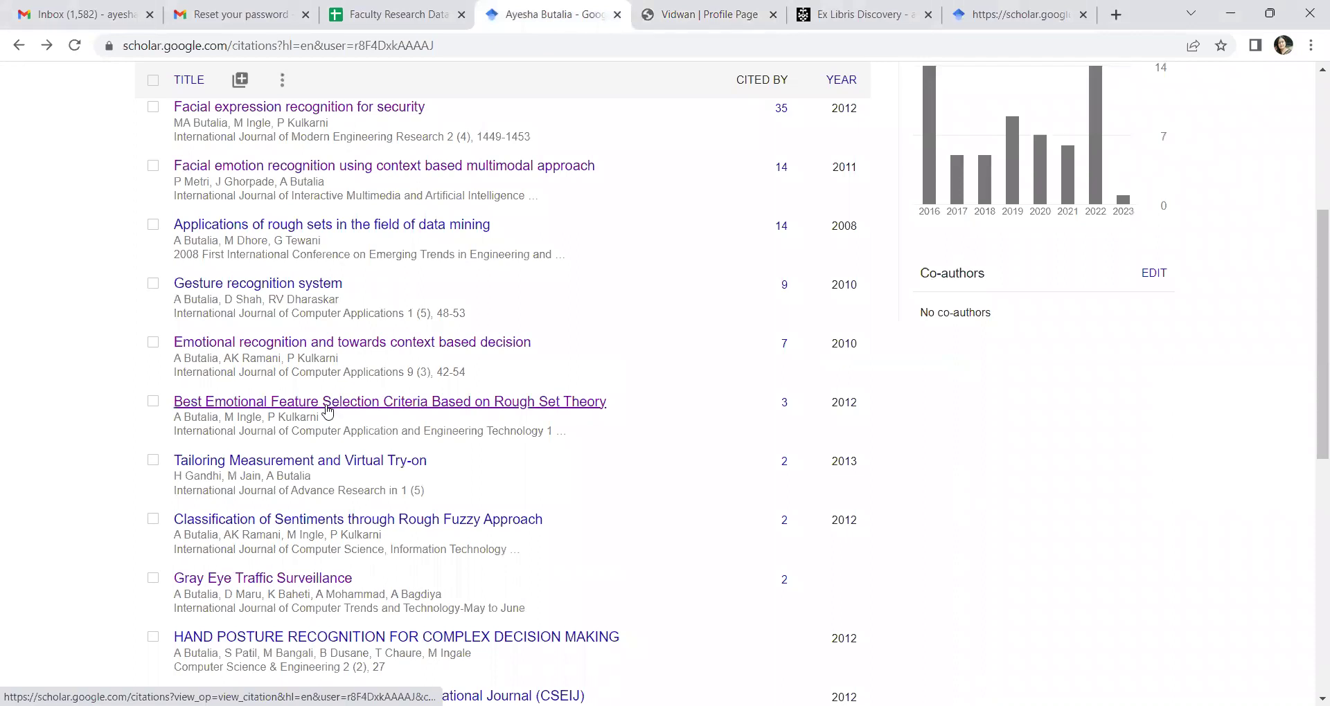
left_click(328, 402)
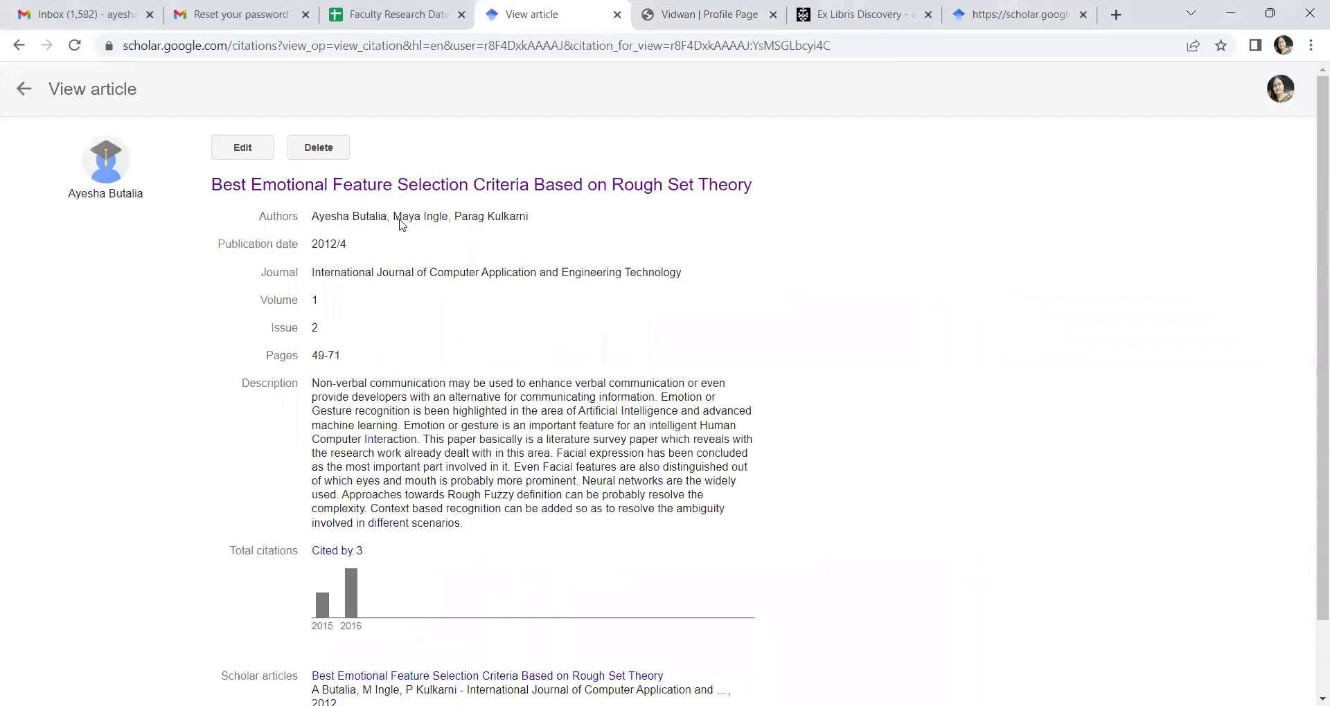
left_click(423, 192)
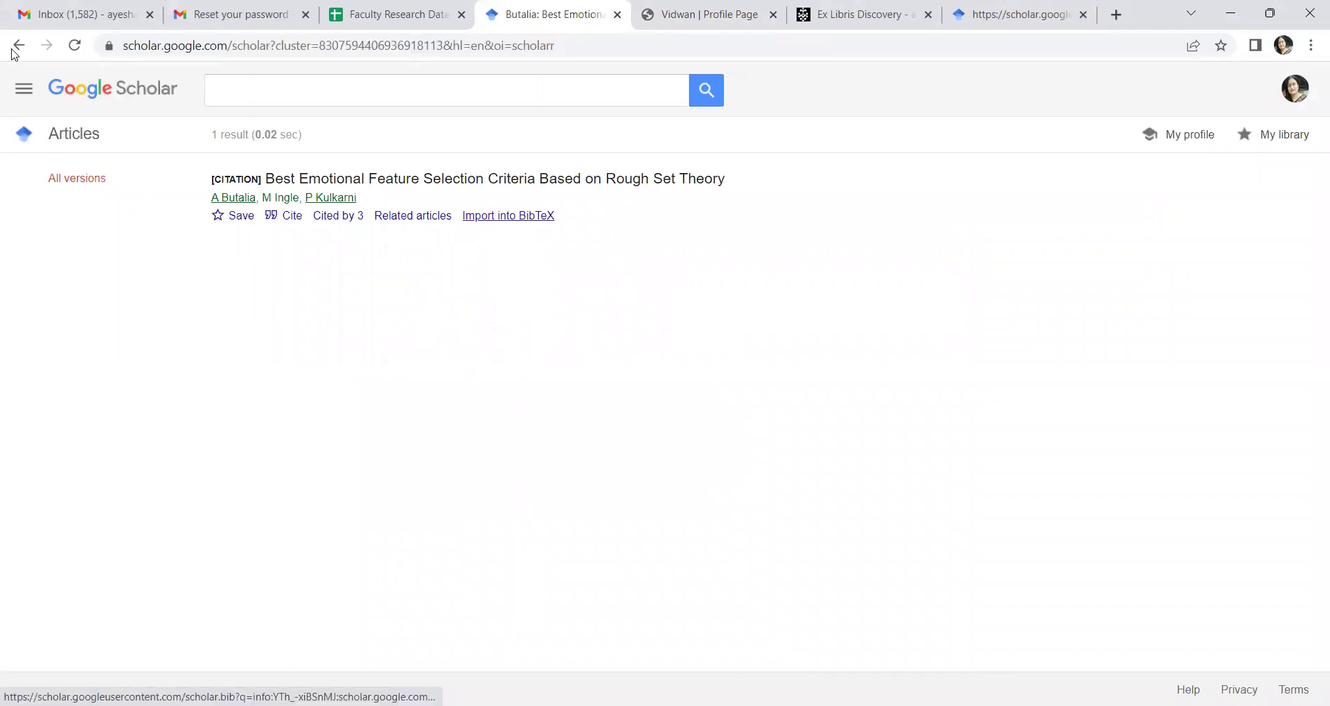
key("alt+Left")
key("alt+Left")
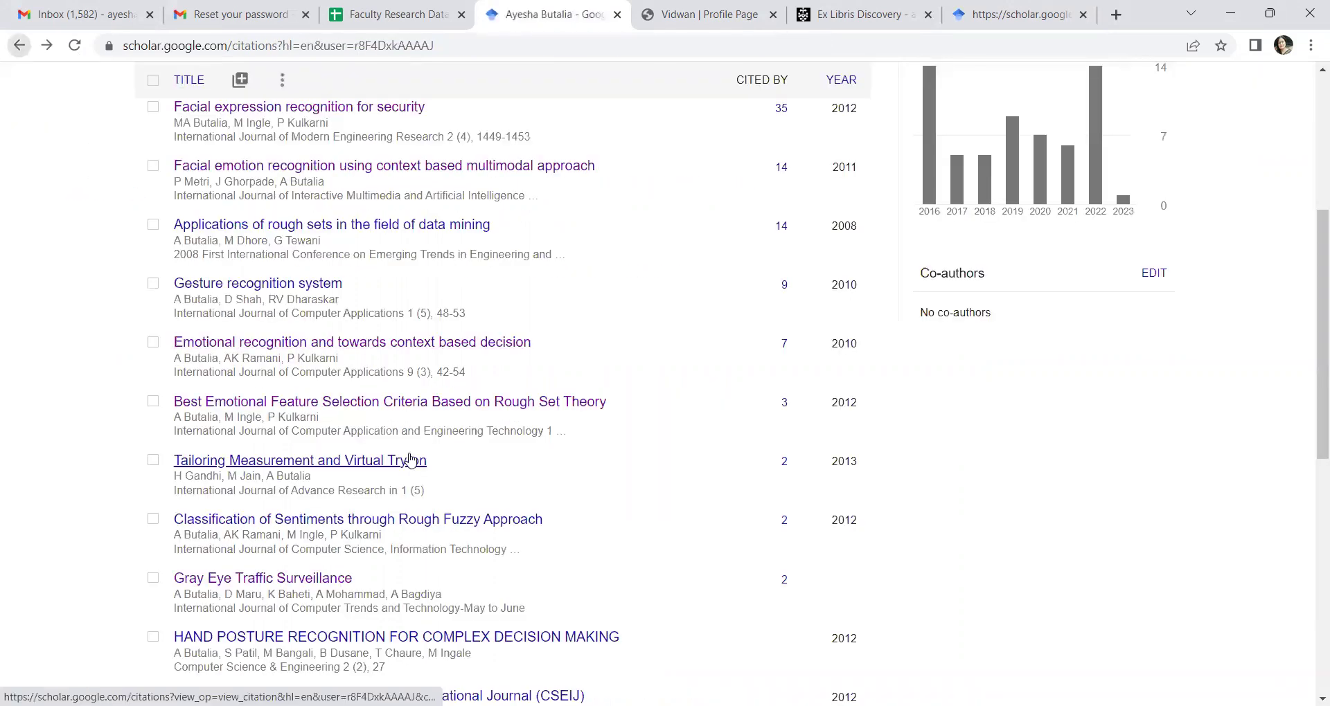
Step: View the details and the linked PDF of the article "Gesture recognition system", returning to its details page
scroll(288, 347, "up", 1)
left_click(282, 372)
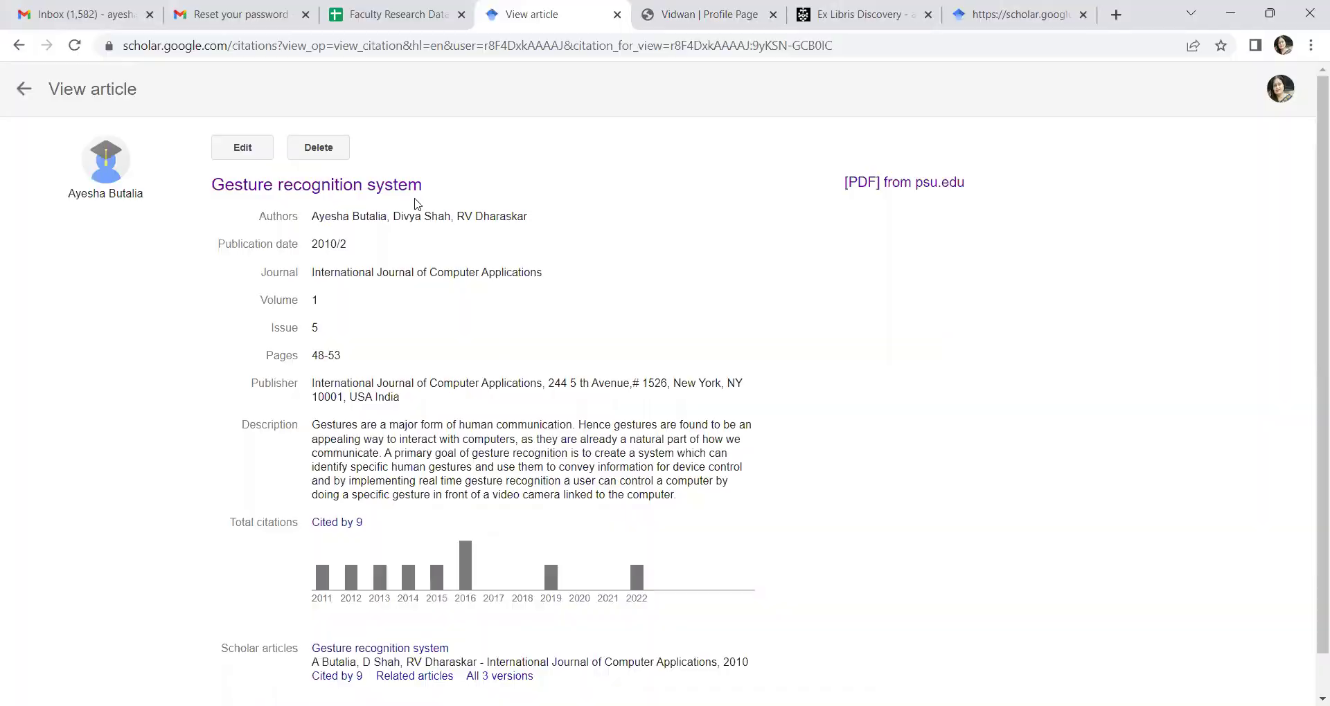
left_click(414, 186)
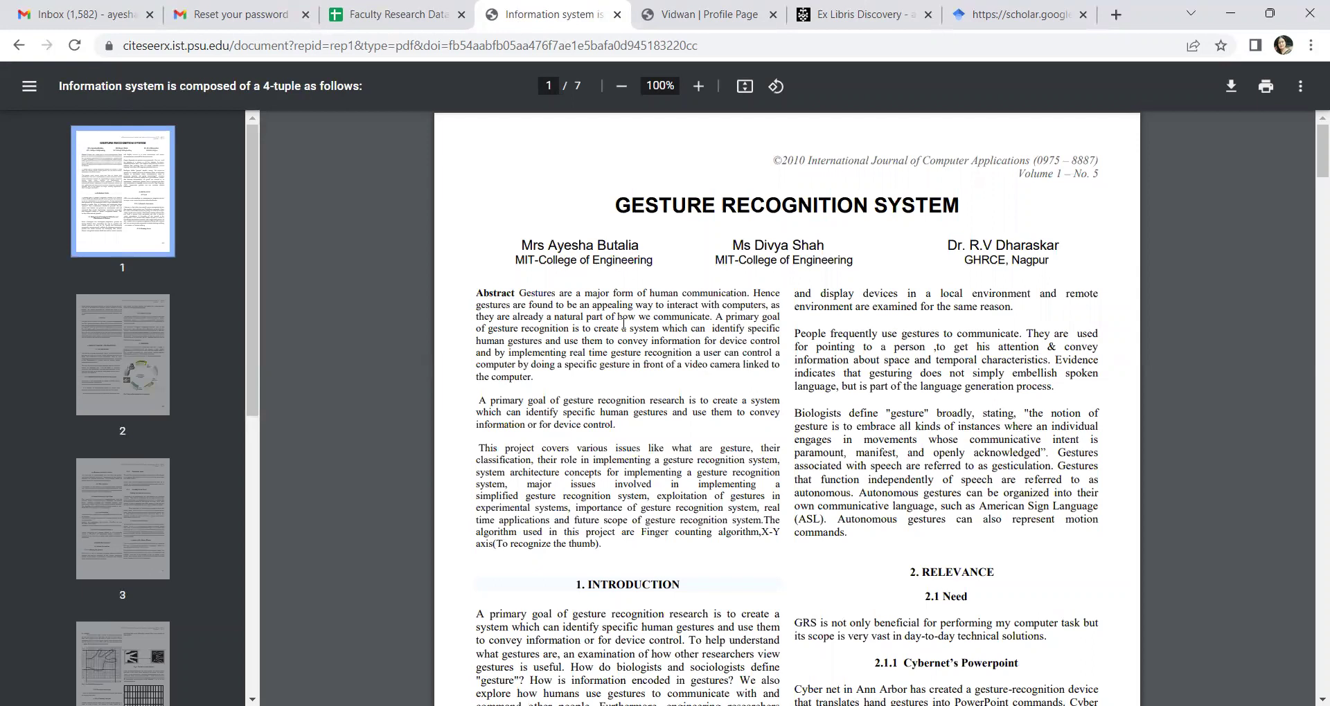
left_click(19, 47)
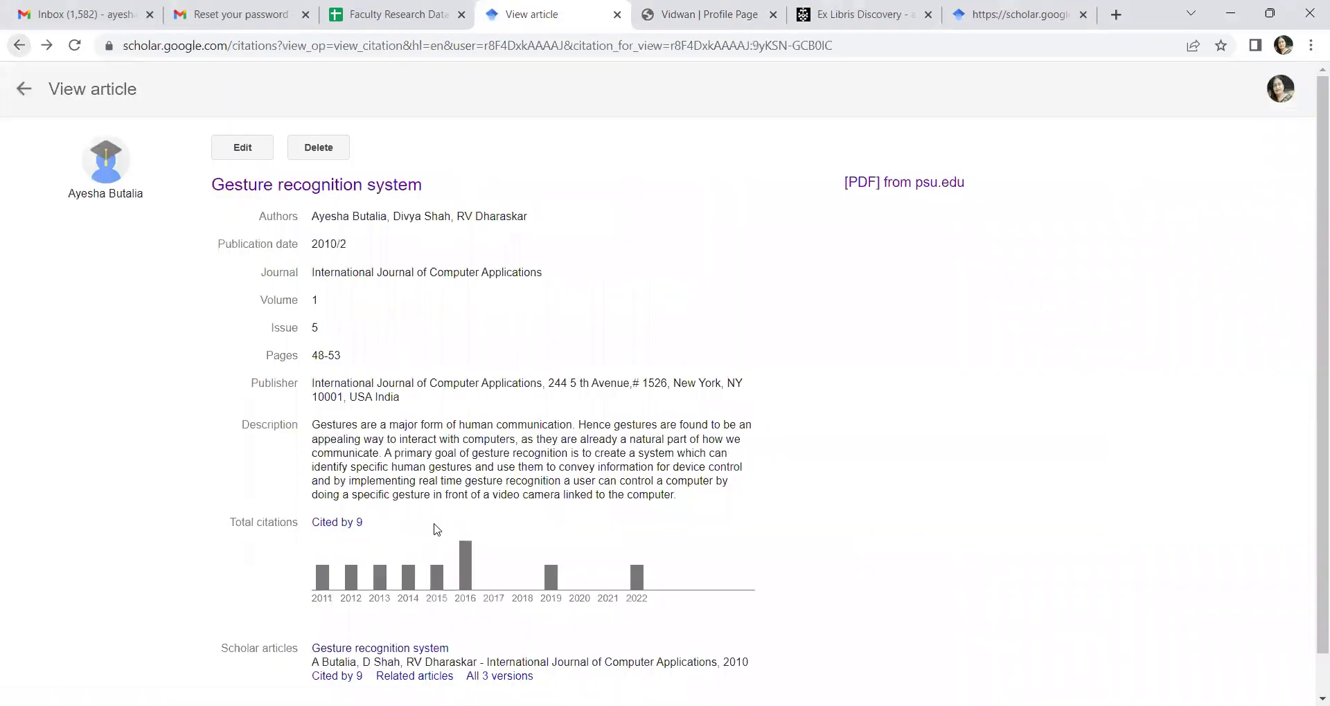
scroll(436, 530, "down", 1)
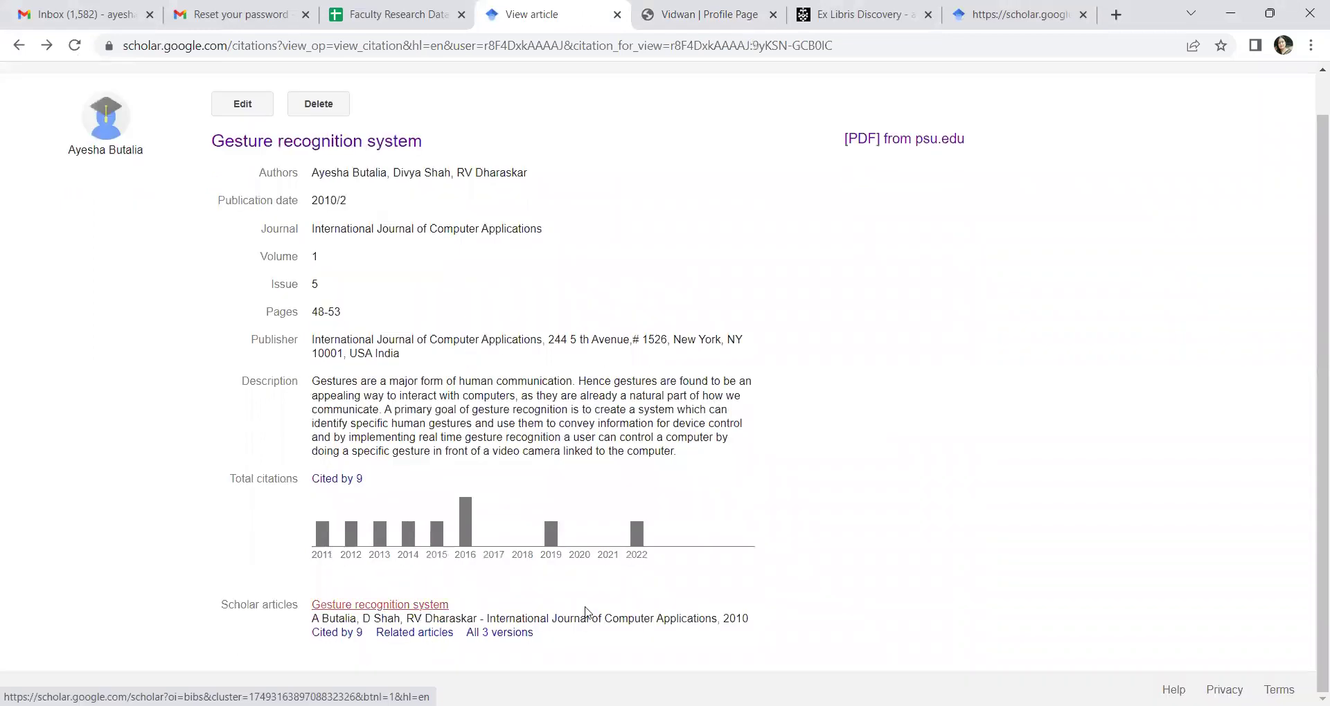
key("alt+Right")
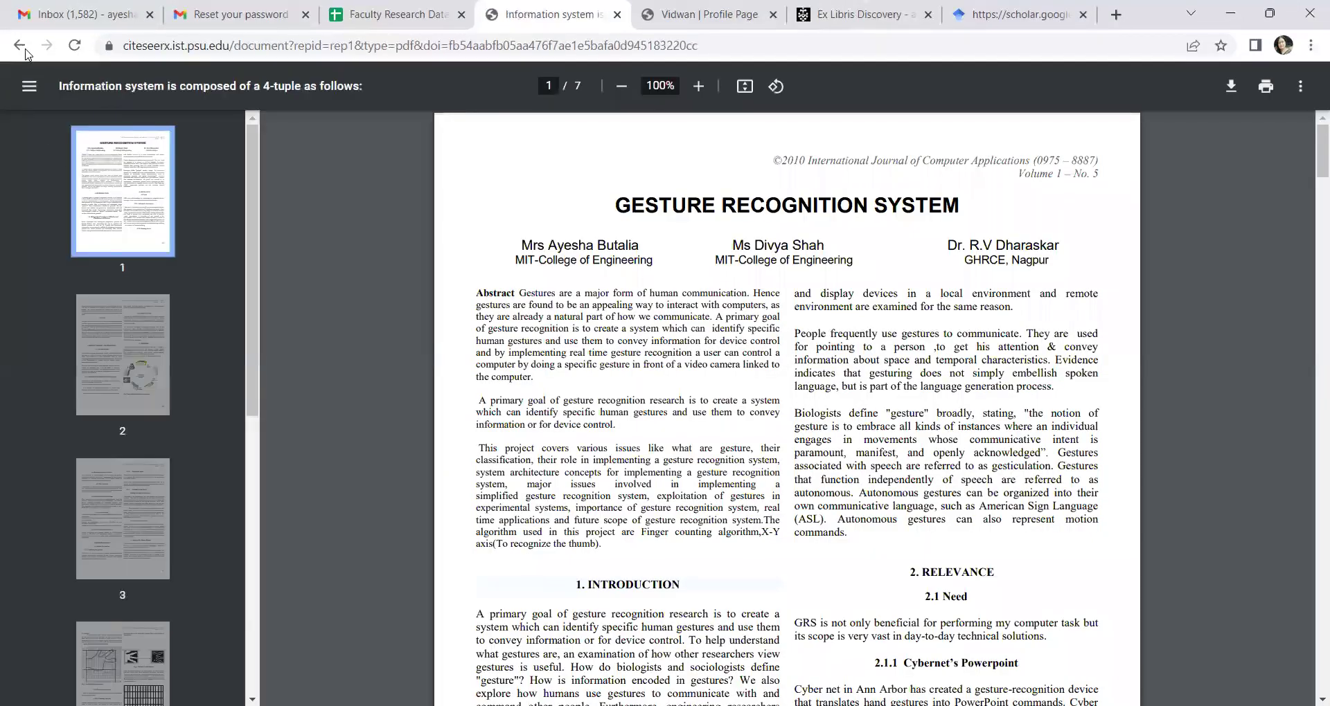
key("alt+Left")
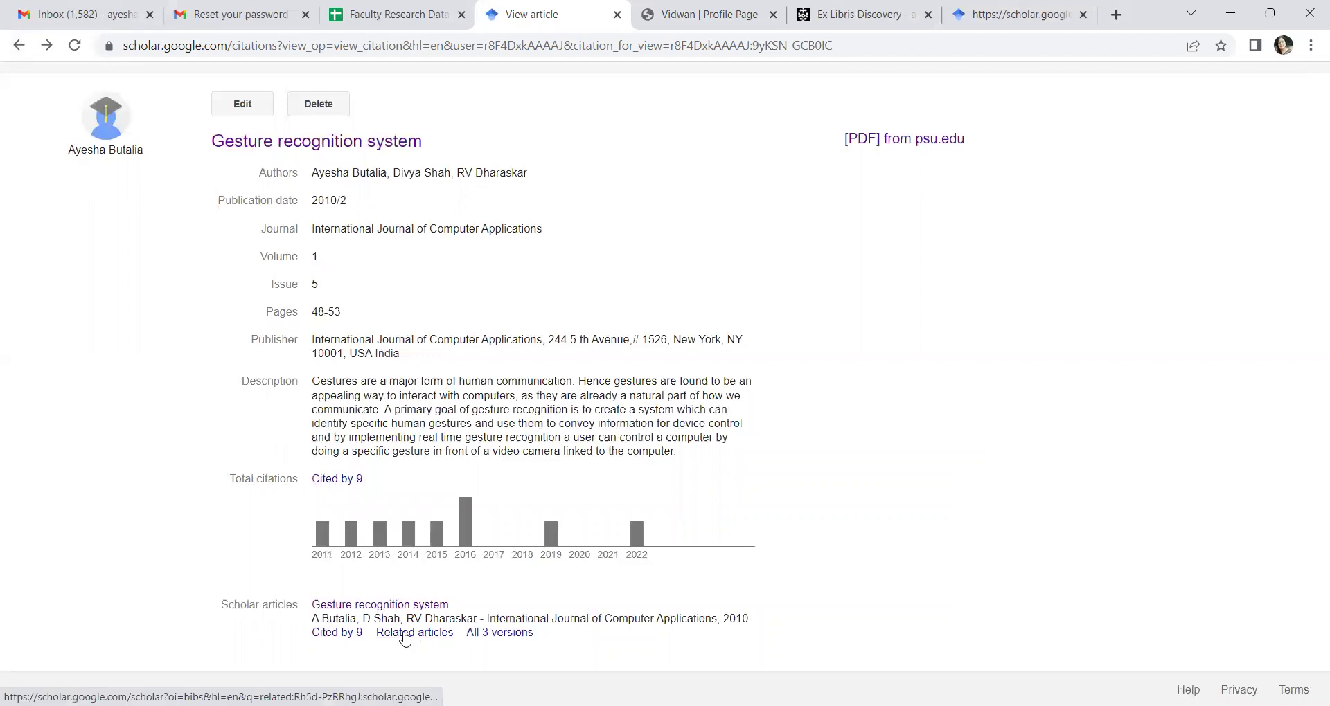
Step: View the articles citing "Gesture recognition system" and open the list of all its versions
left_click(353, 634)
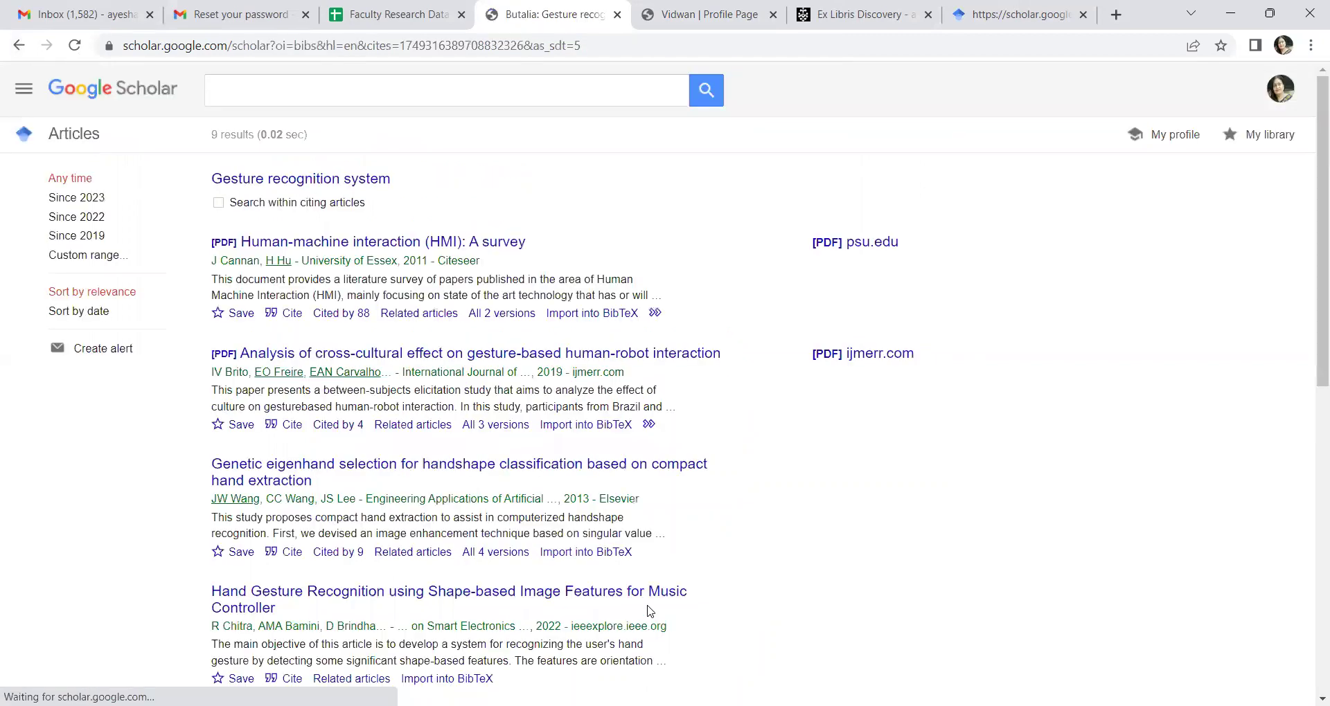
left_click(19, 45)
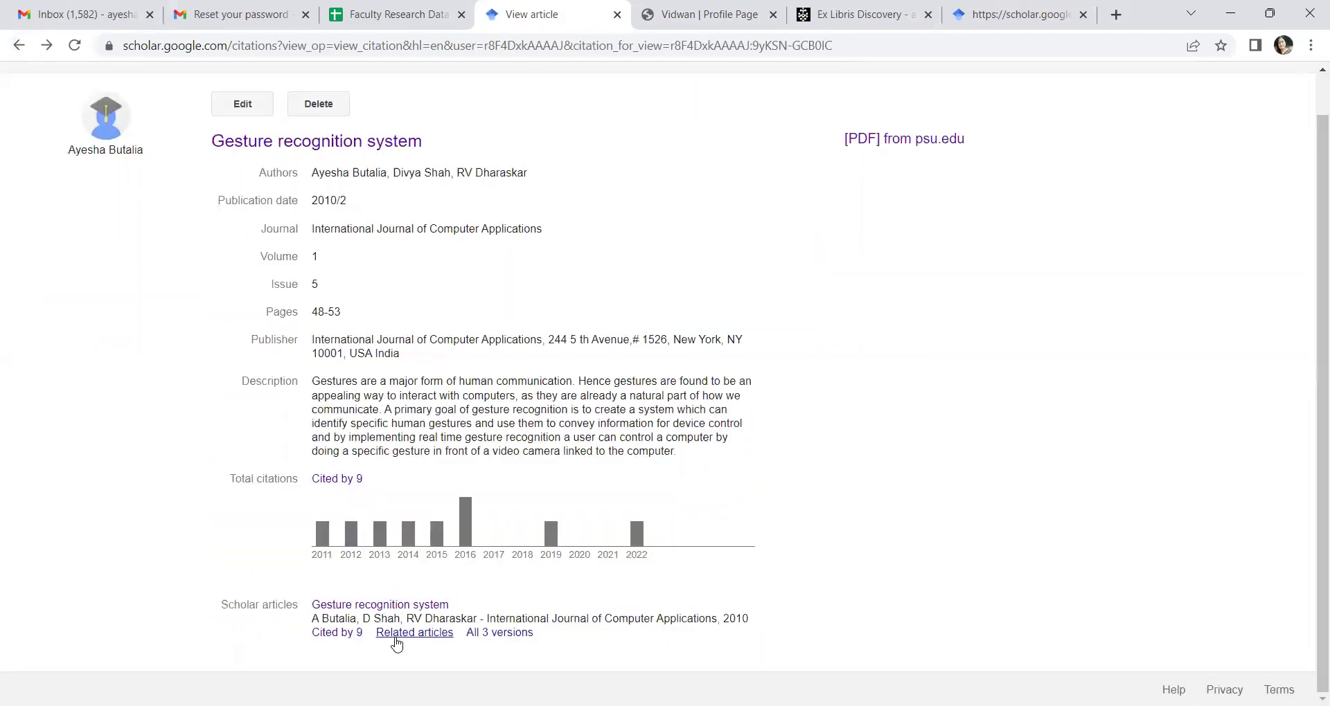
left_click(526, 633)
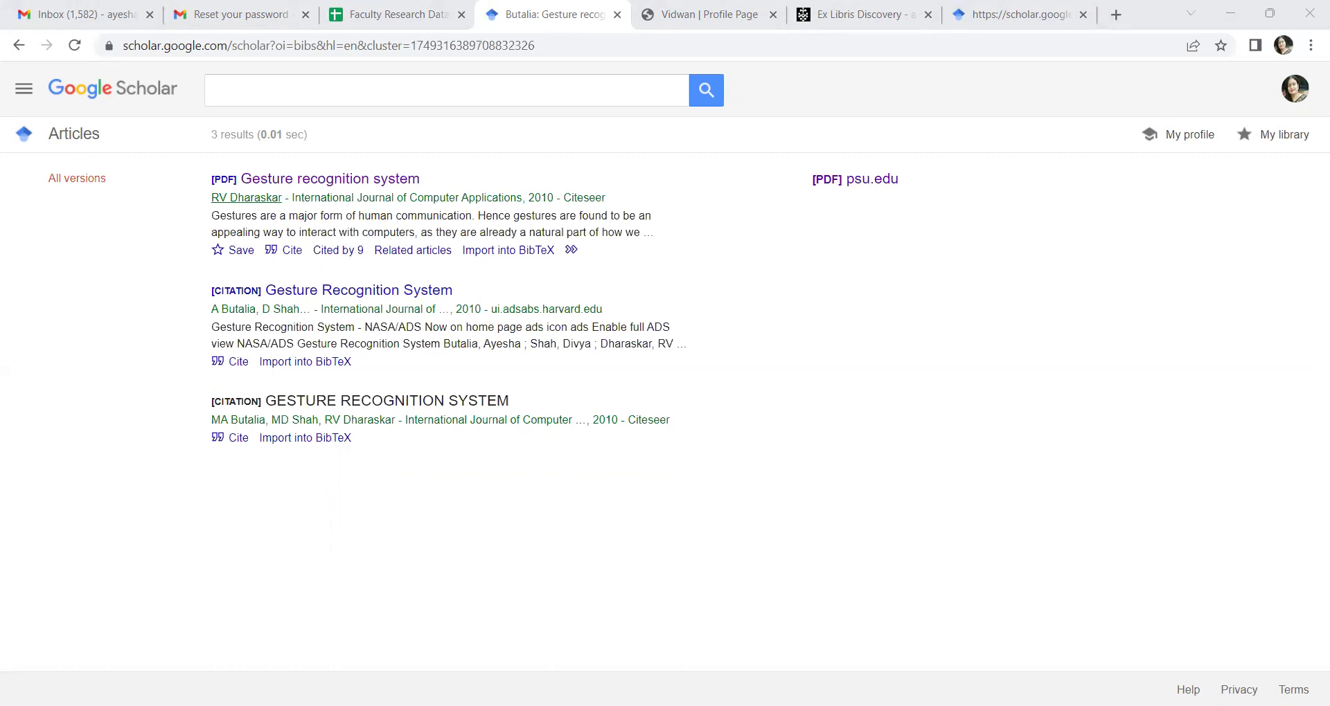
Step: Return to the Vidwan profile, cancel editing the imported publication, and look through the Publications list
left_click(671, 14)
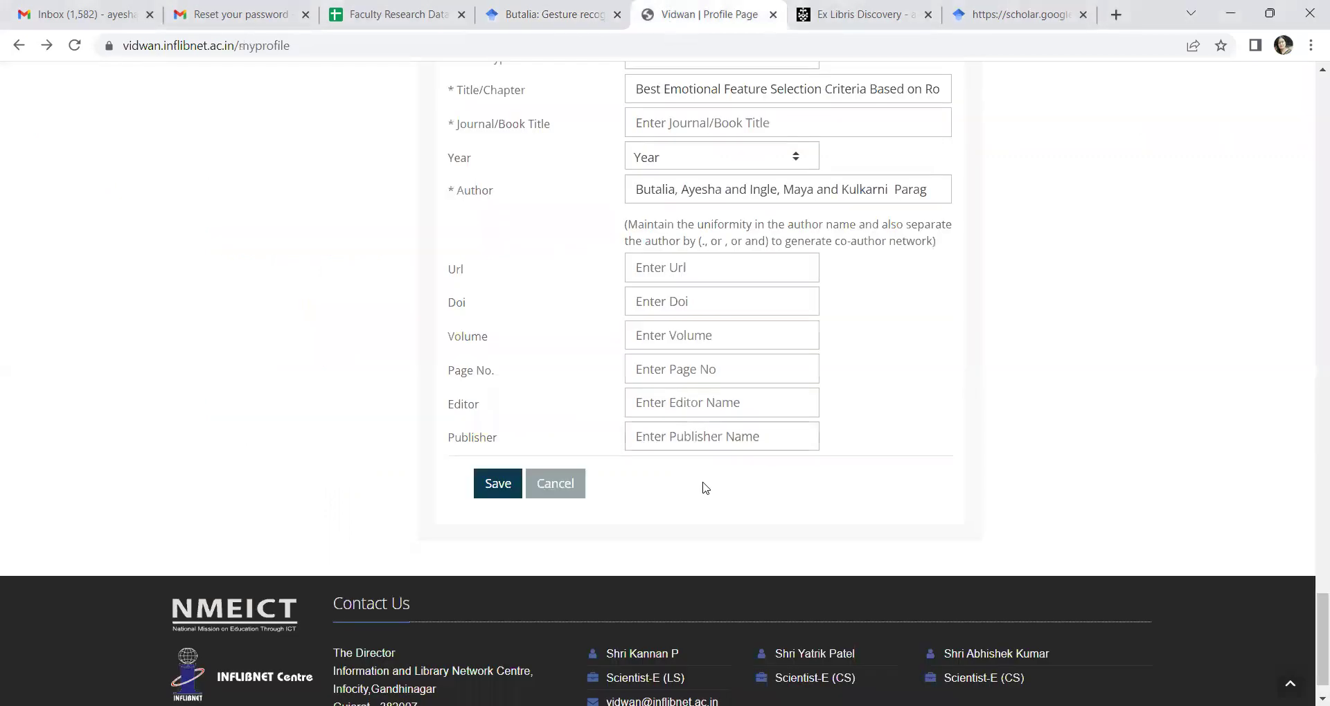
scroll(705, 487, "down", 1)
scroll(705, 487, "up", 5)
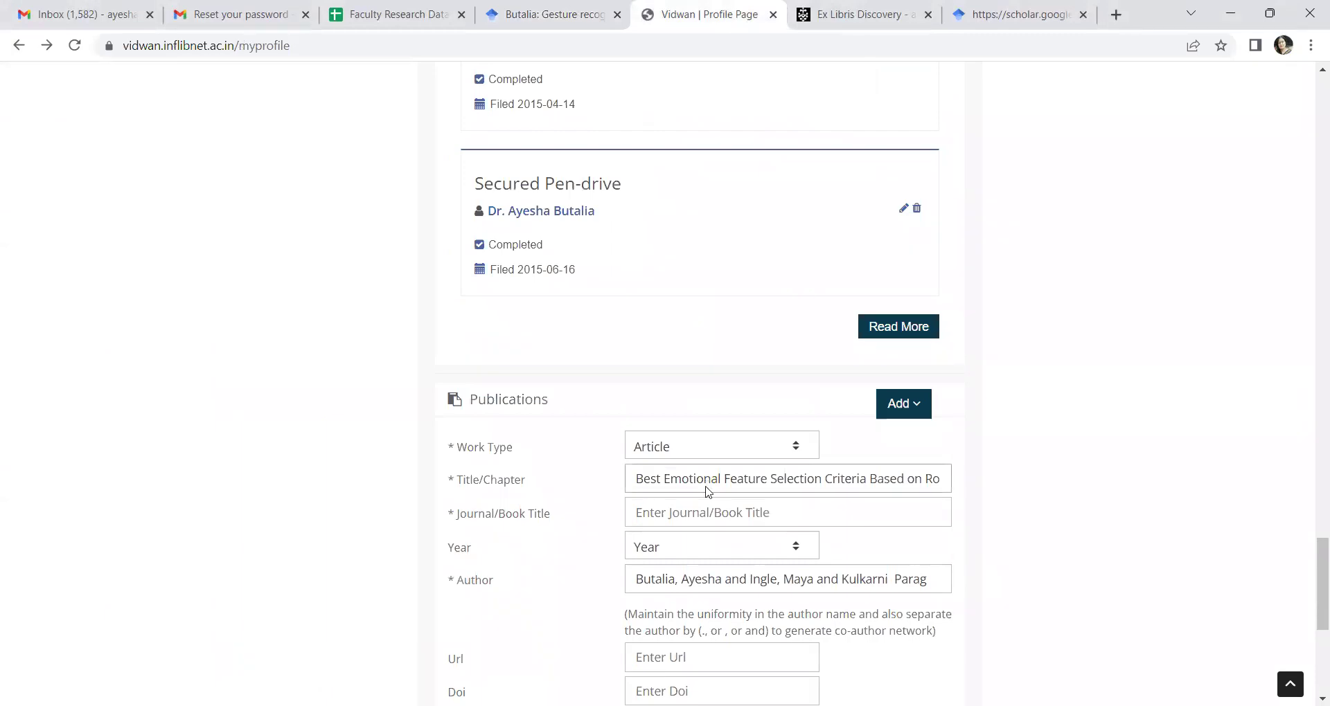
scroll(706, 486, "up", 6)
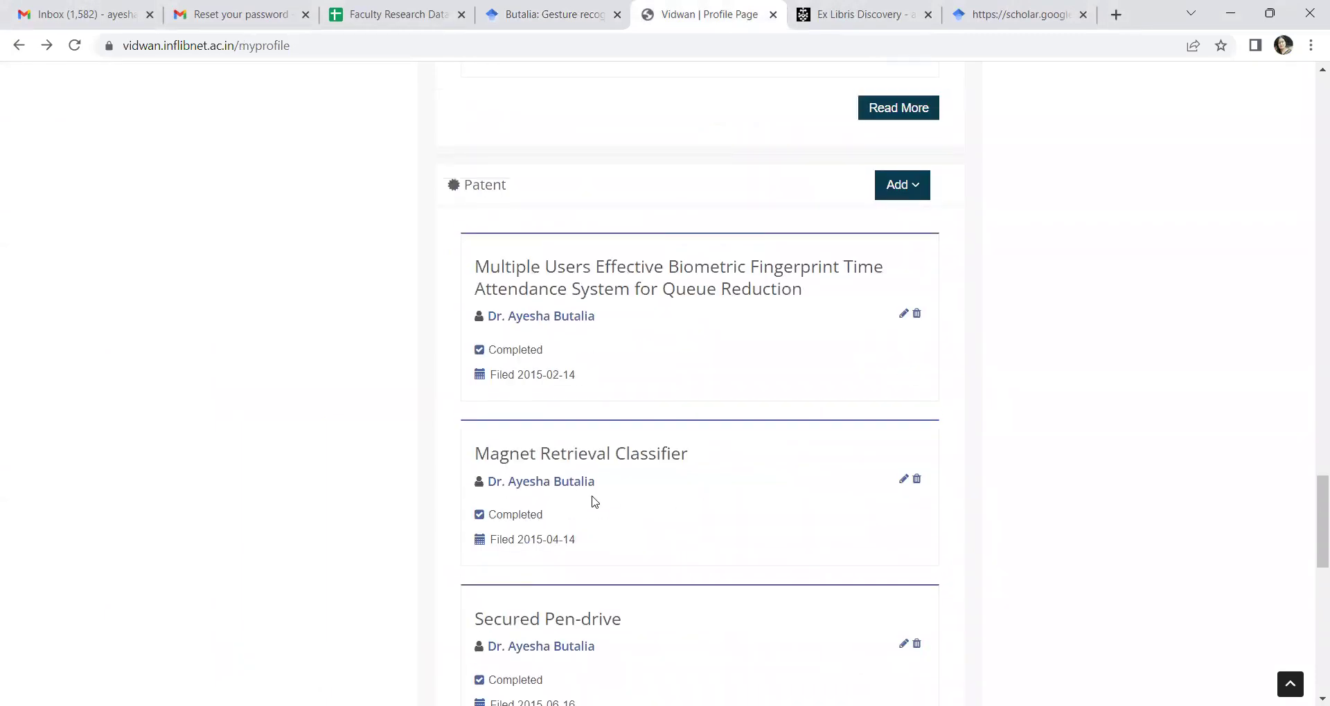
scroll(592, 502, "down", 12)
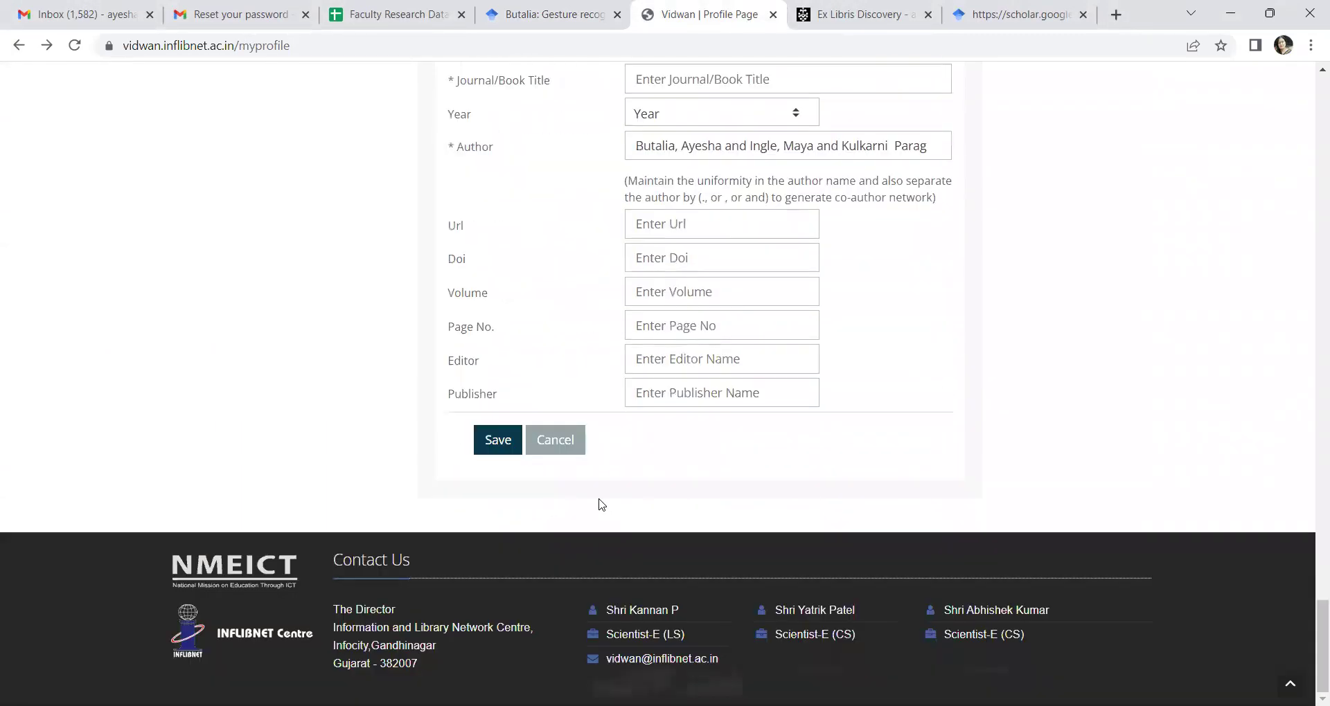
left_click(555, 440)
scroll(665, 481, "down", 4)
scroll(665, 483, "down", 2)
scroll(573, 335, "up", 2)
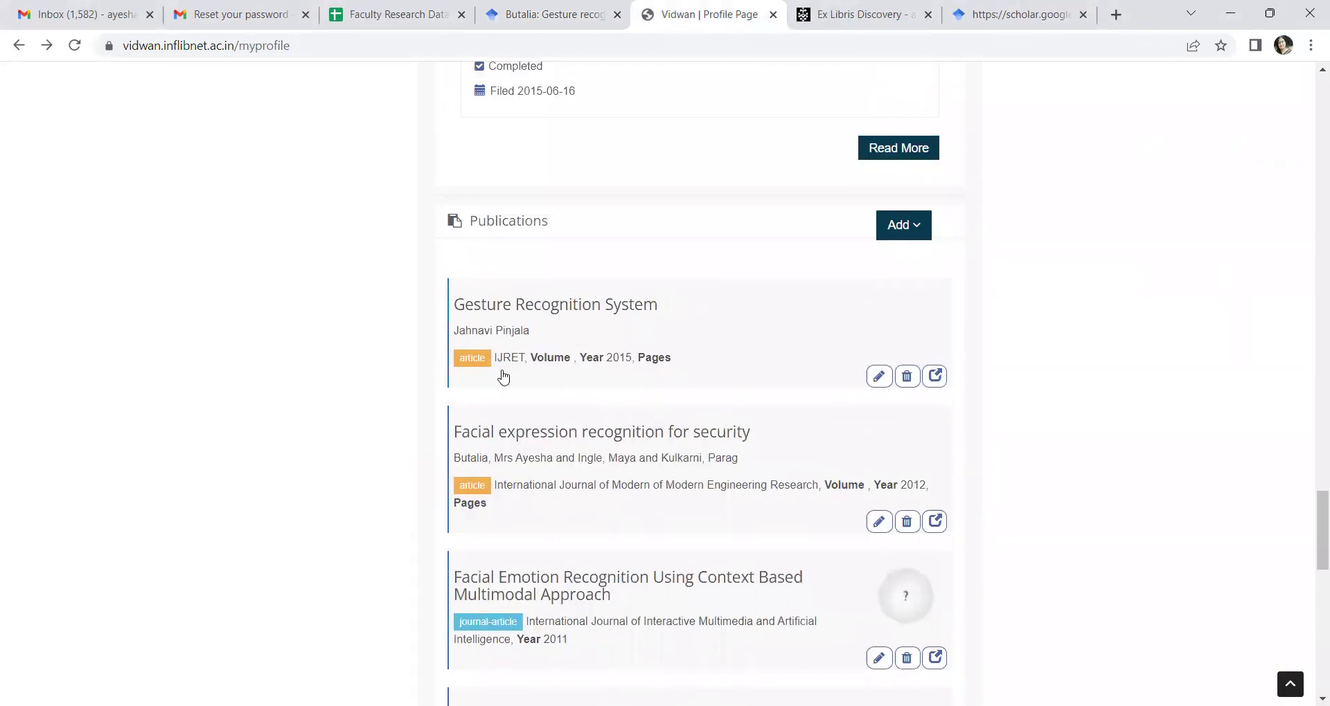
Step: Open the BibTeX entry of "Gesture recognition system" in Google Scholar and return to the Publications section of the Vidwan profile
left_click(521, 15)
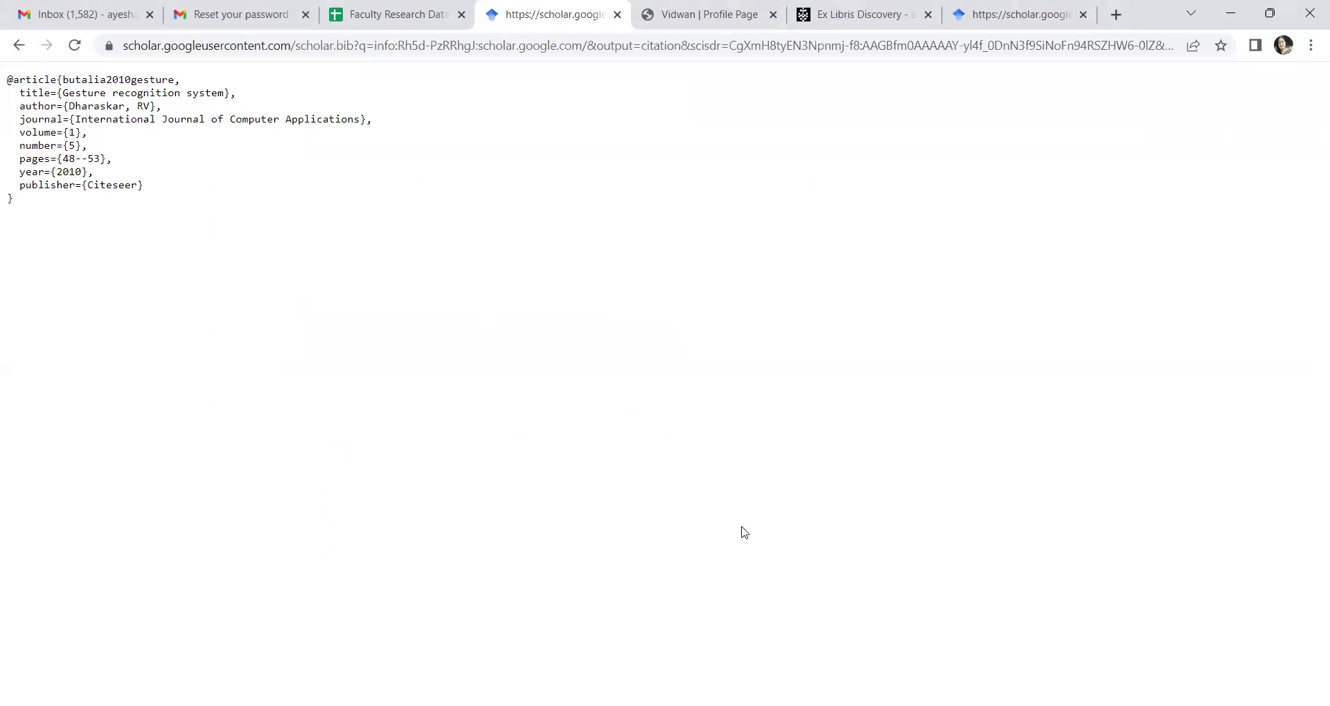
left_click(655, 15)
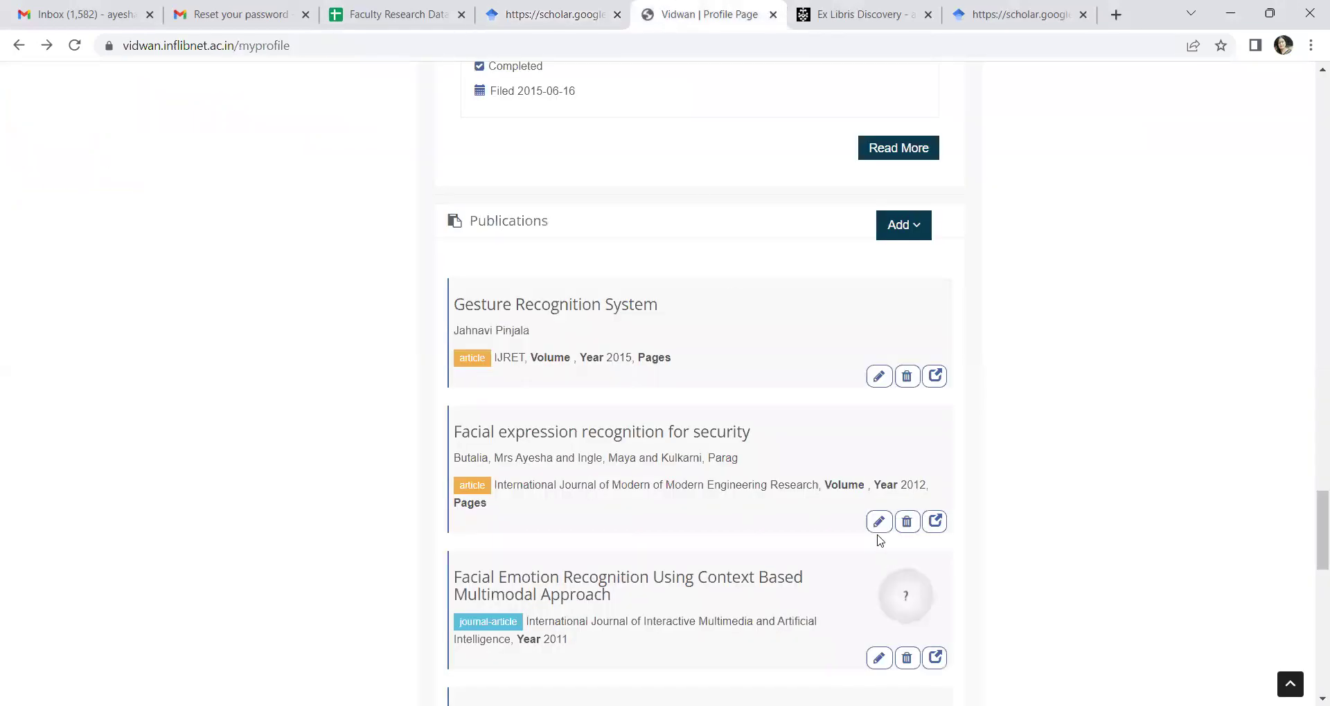
Step: Start a BibTeX import in the Publications section and choose the file k.bib for it
left_click(897, 234)
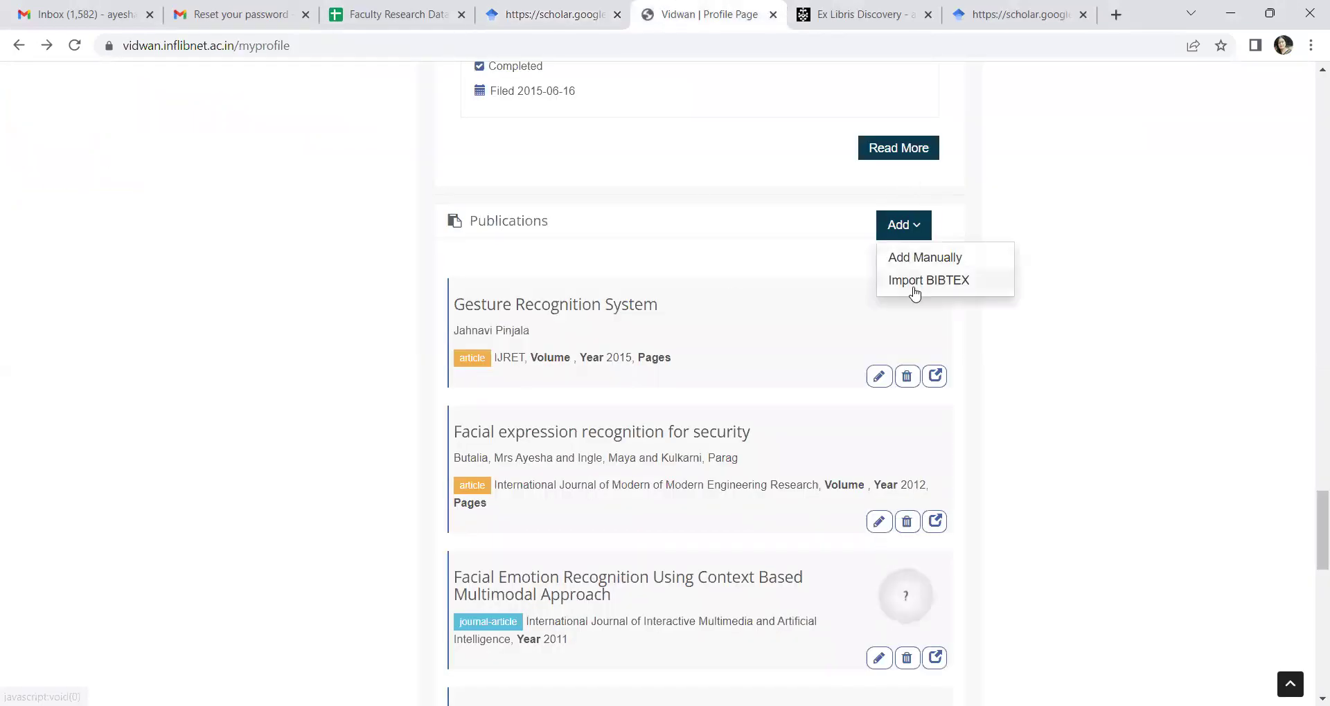
left_click(914, 284)
left_click(582, 338)
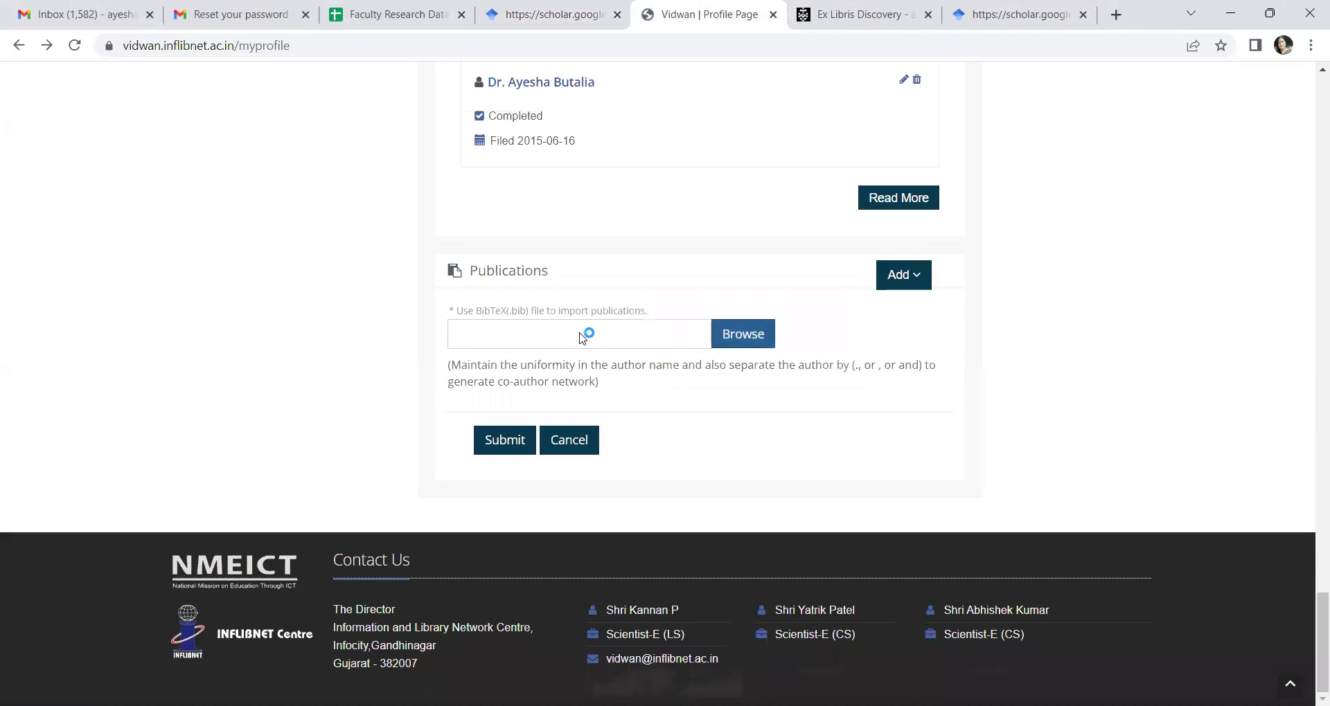
left_click(376, 416)
double_click(376, 416)
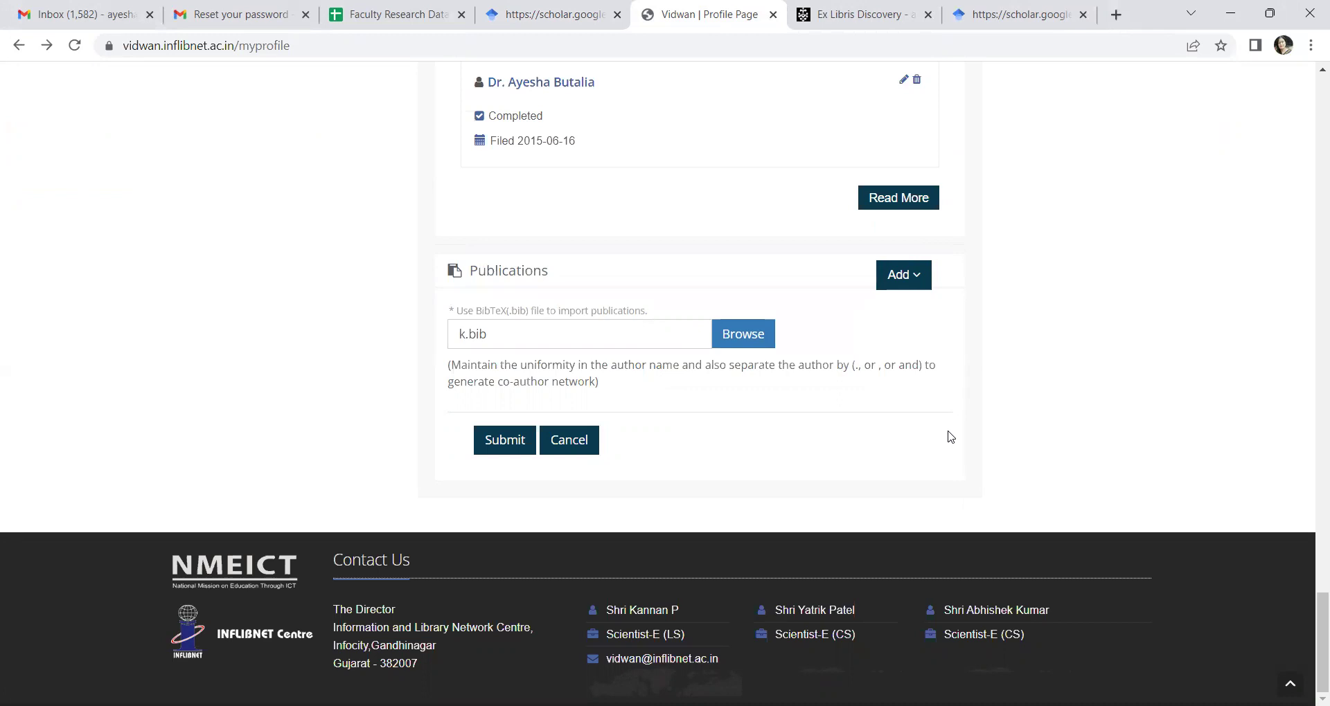
scroll(951, 437, "up", 20)
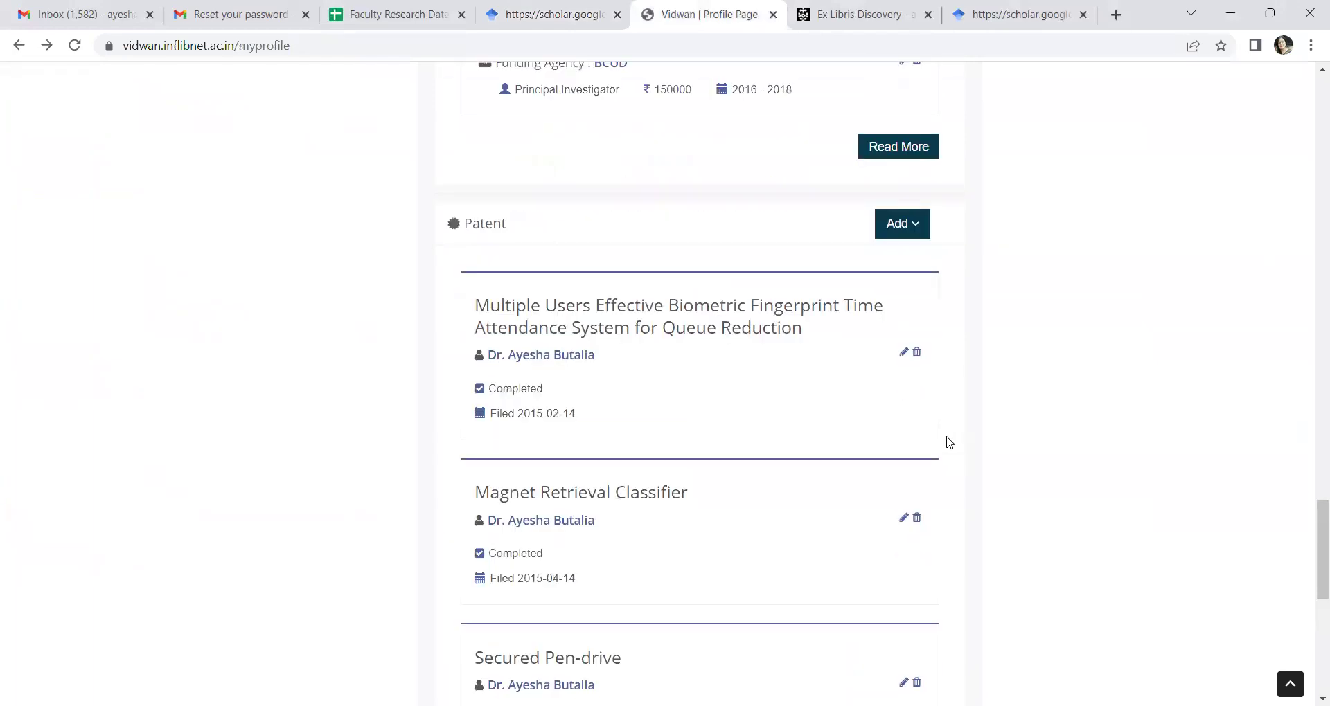
scroll(949, 443, "up", 1)
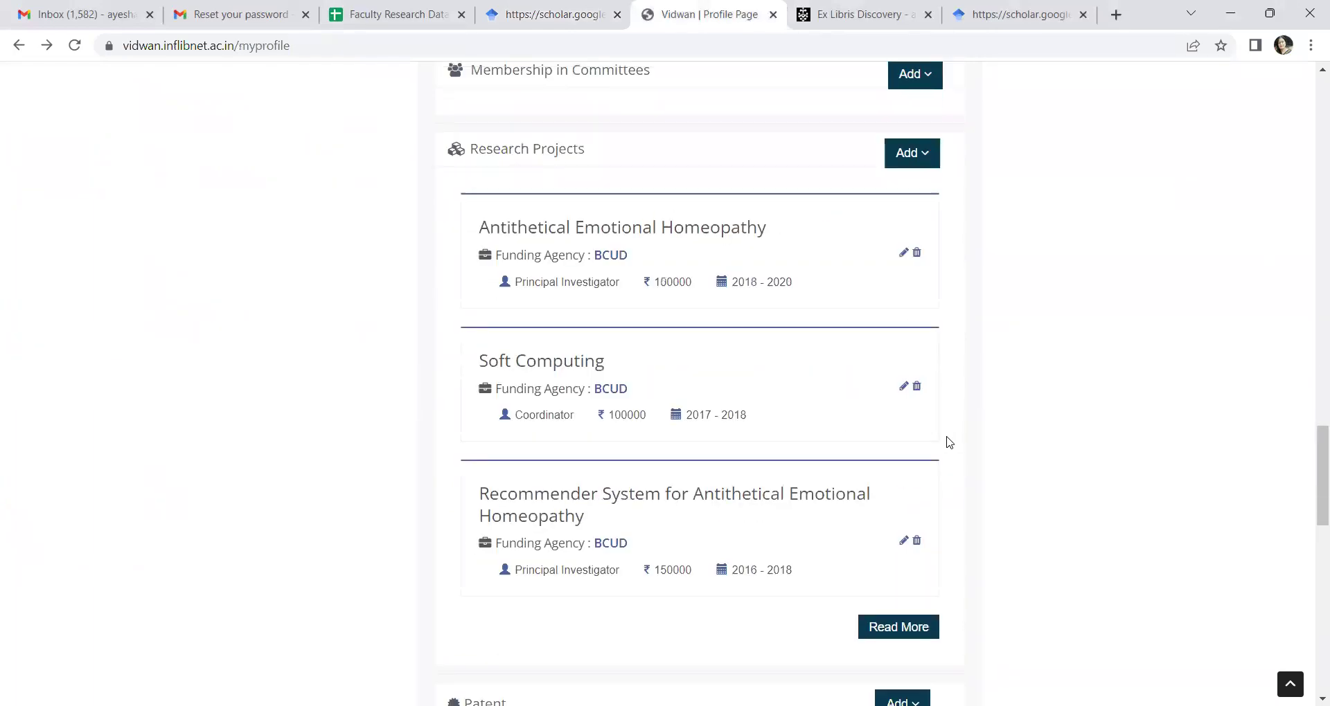
scroll(948, 442, "down", 12)
scroll(948, 442, "down", 2)
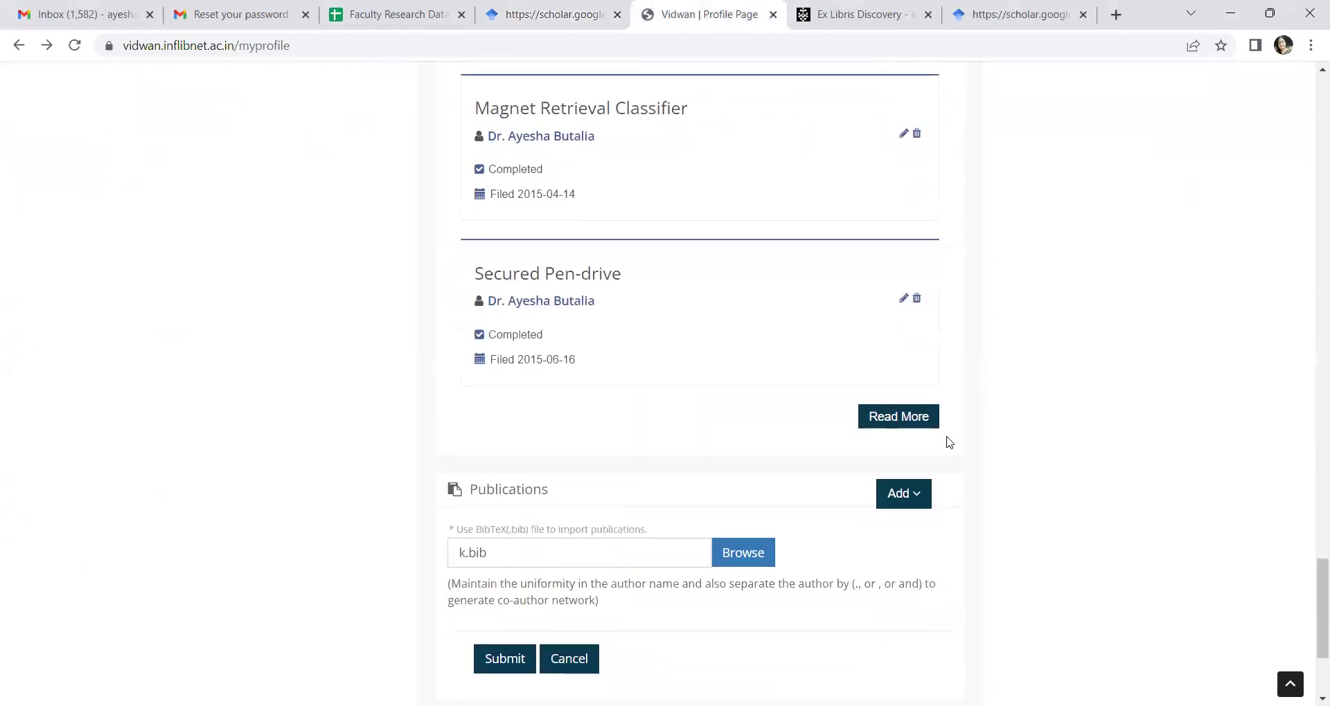
Step: Switch to Google Scholar, go back from the BibTeX entry to the author's profile, and look through the article list
left_click(572, 22)
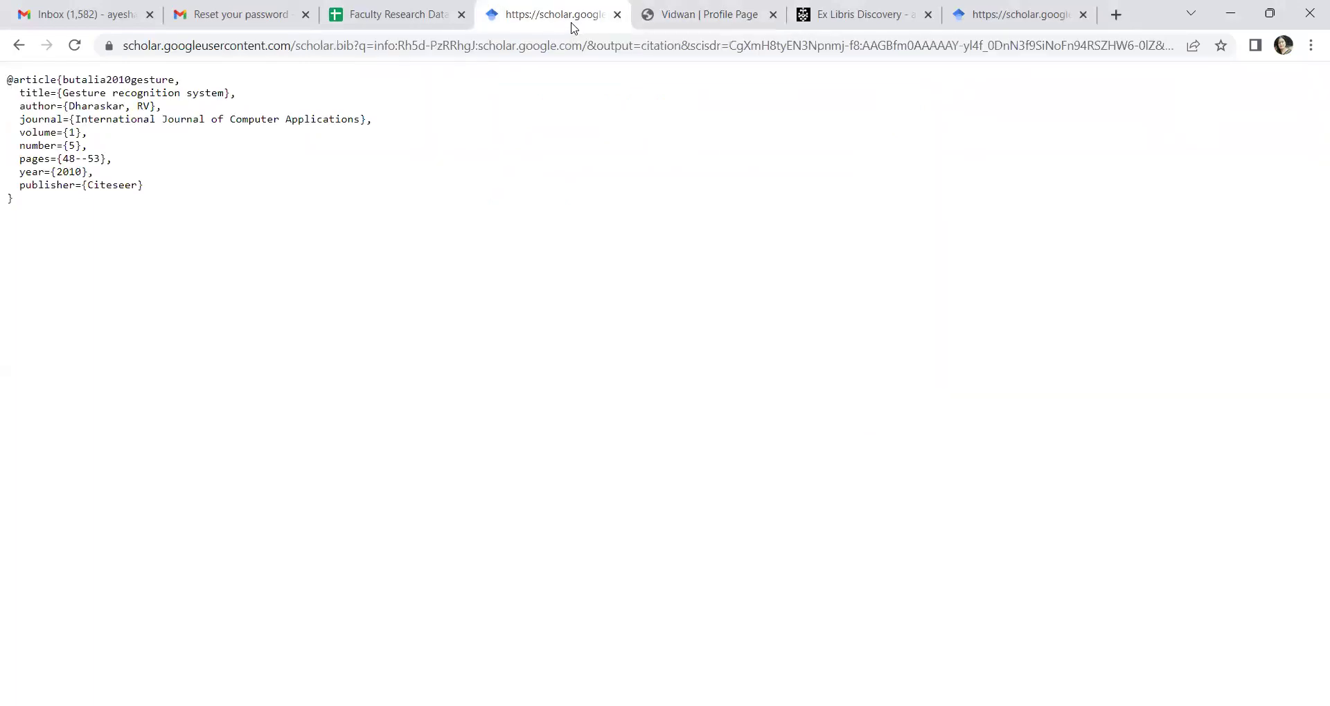
left_click(14, 49)
left_click(16, 47)
left_click(17, 46)
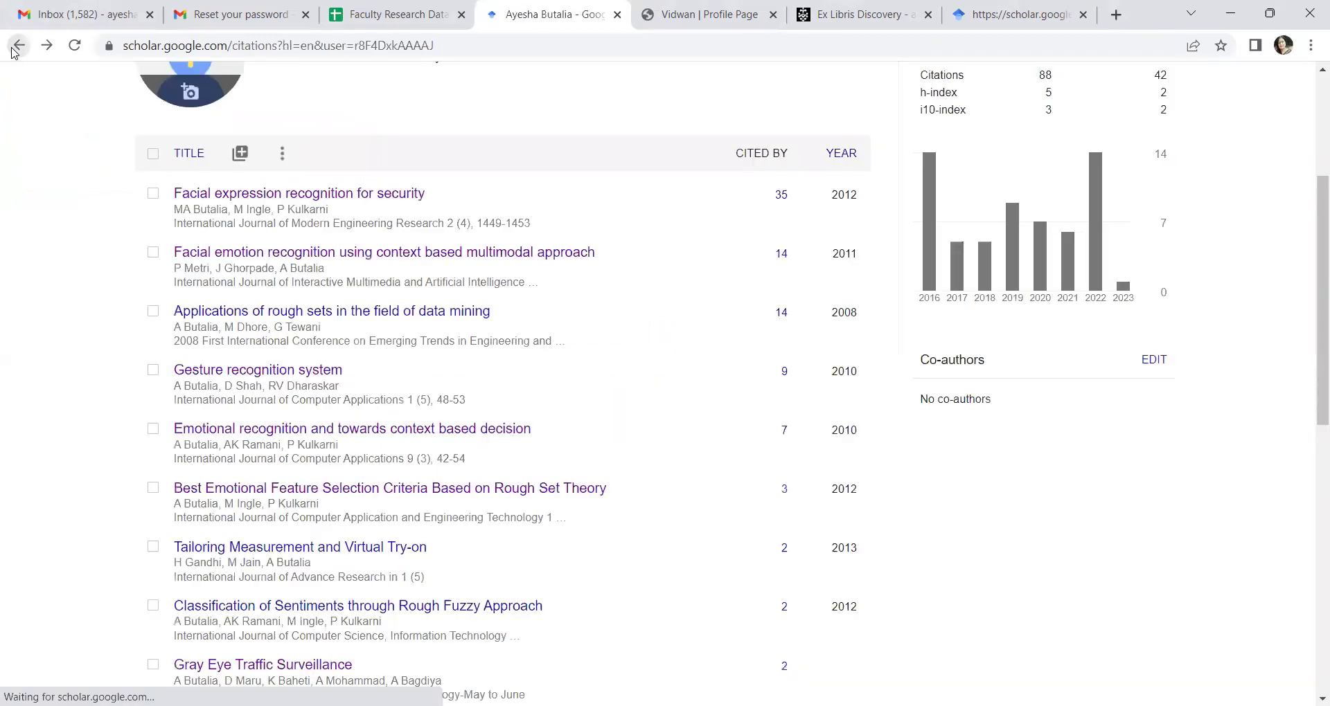
scroll(351, 316, "down", 2)
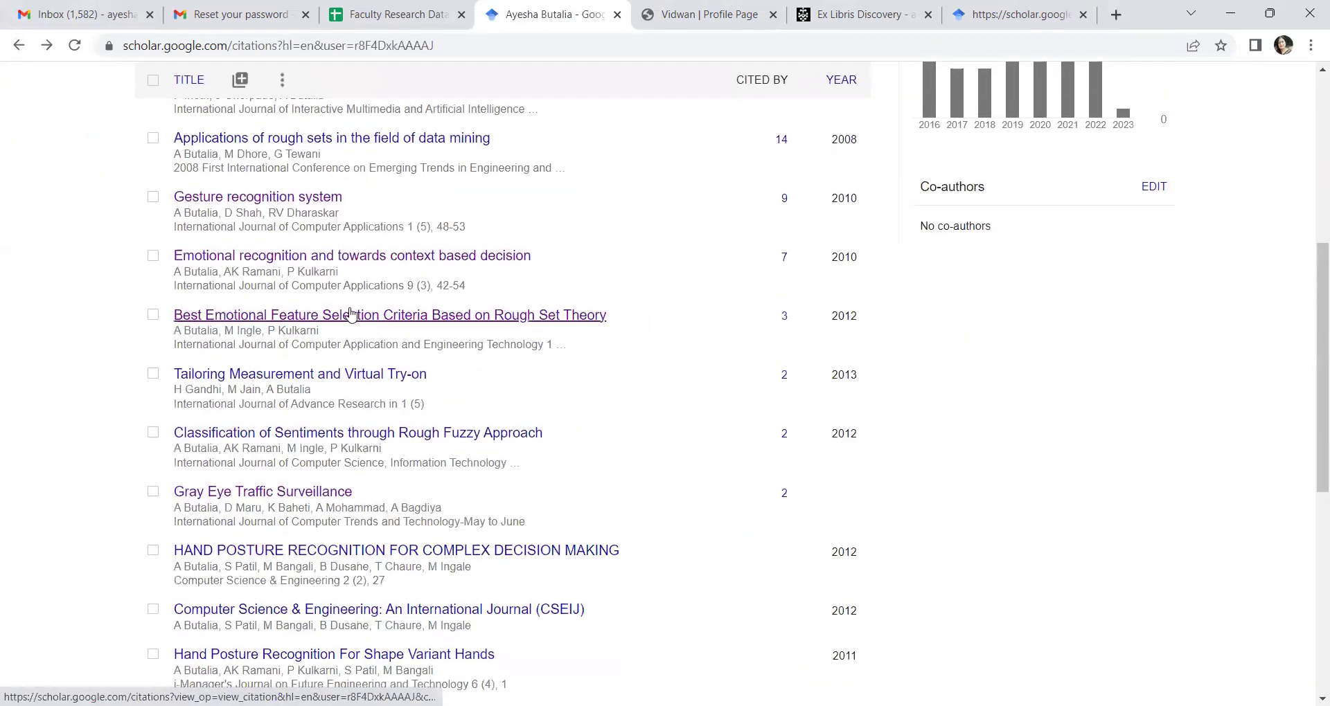